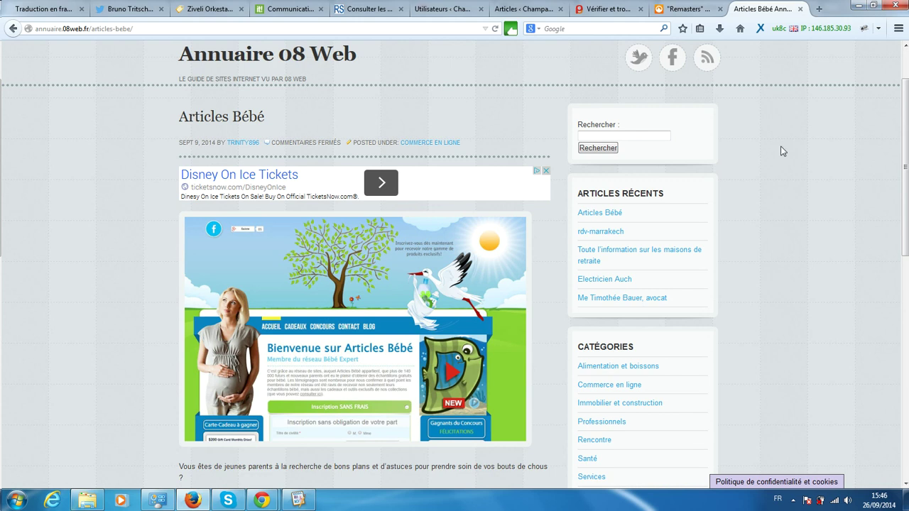
Look through the Articles Bébé article on Annuaire 08 Web, from its header and sidebar down to the sharing links
{"action": "left_click_drag", "start_coordinate": [905, 170], "coordinate": [906, 190]}
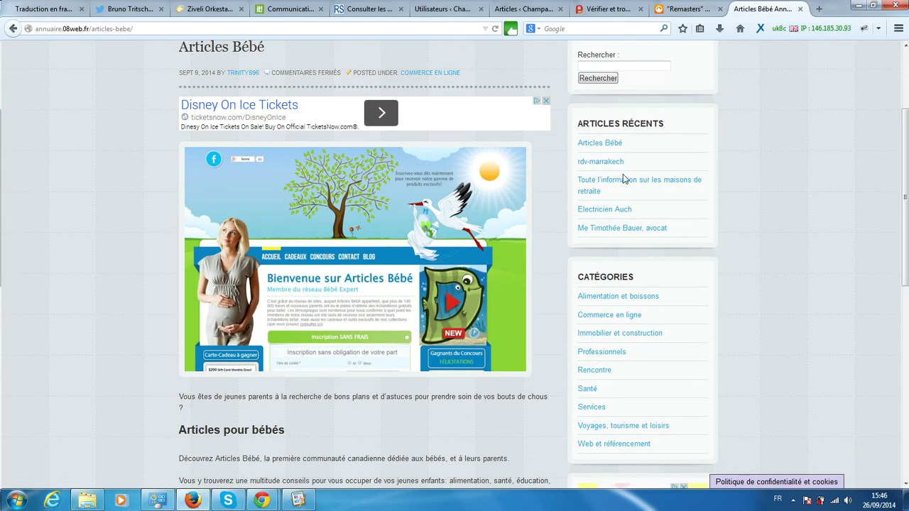
{"action": "left_click_drag", "start_coordinate": [906, 200], "coordinate": [905, 394]}
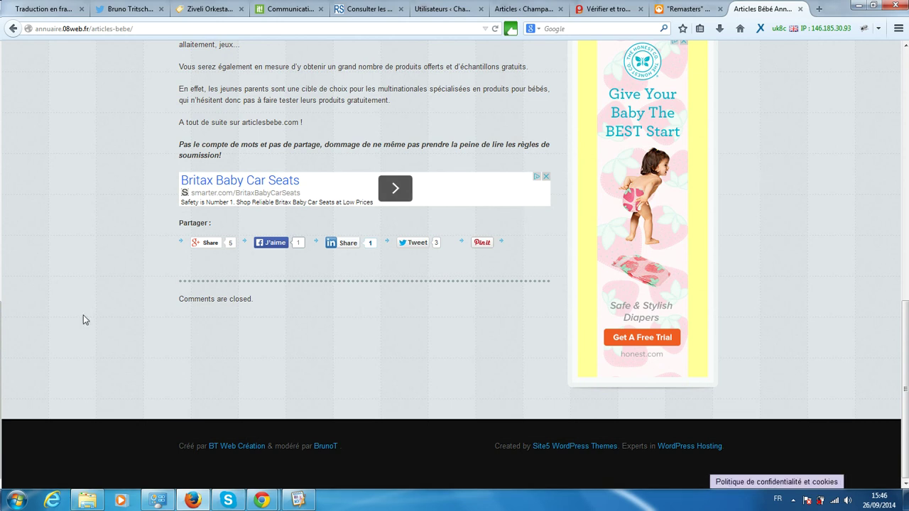
{"action": "left_click_drag", "start_coordinate": [906, 312], "coordinate": [893, 126]}
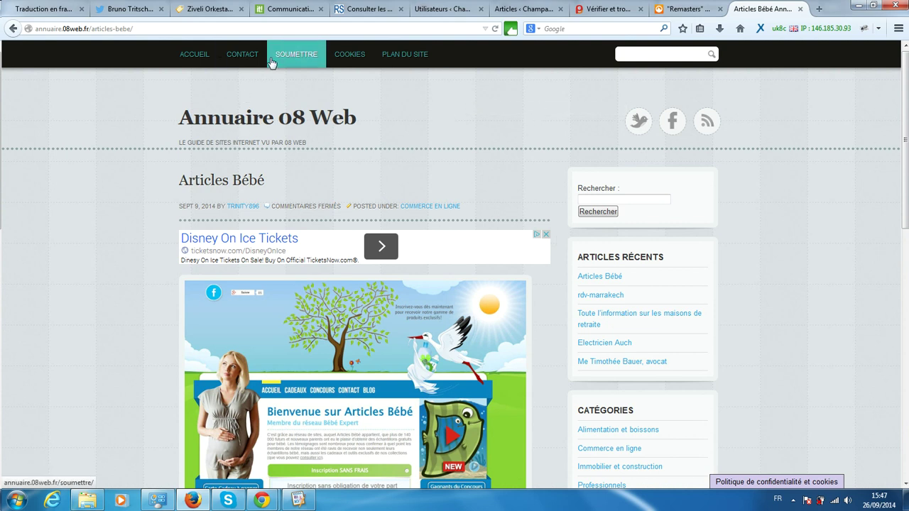
{"action": "left_click", "coordinate": [654, 50]}
Switch to Chrome, view the Actualités Patrimoniales home page, and bring up that site's new-article editor
{"action": "mouse_move", "coordinate": [262, 502]}
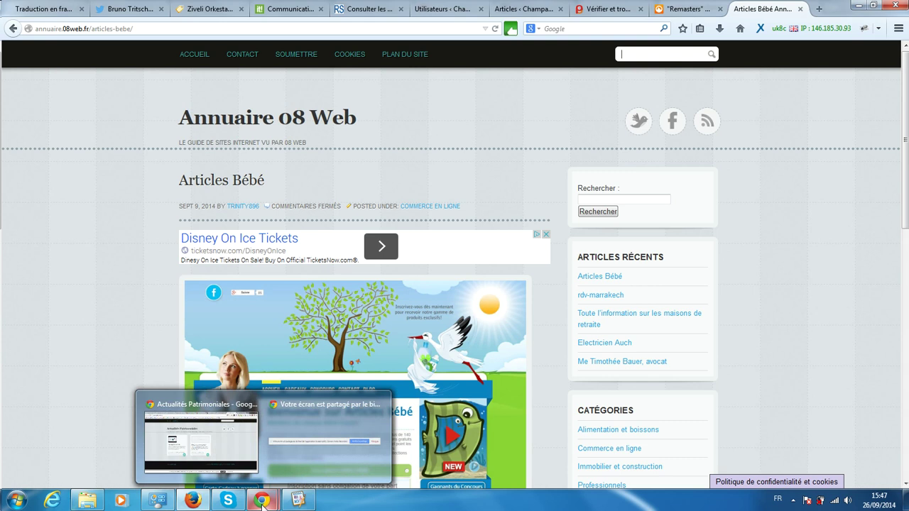
{"action": "left_click", "coordinate": [234, 454]}
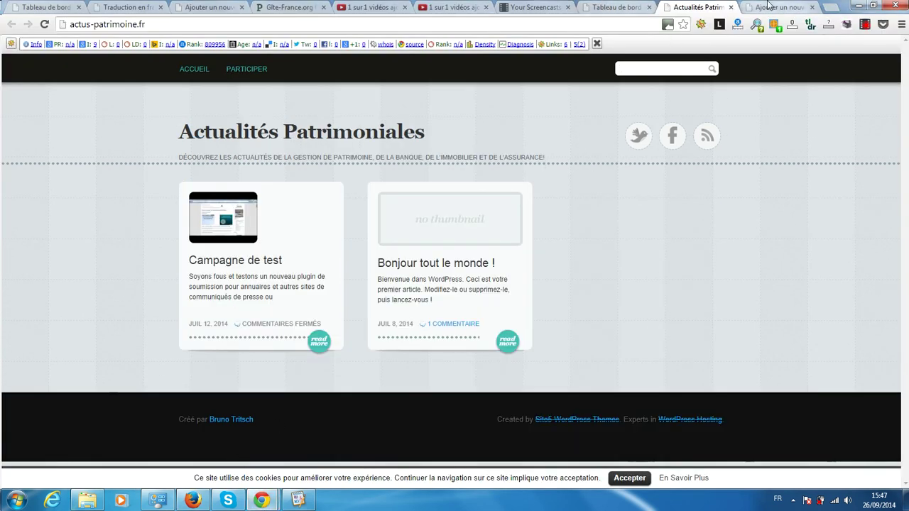
{"action": "left_click", "coordinate": [776, 7]}
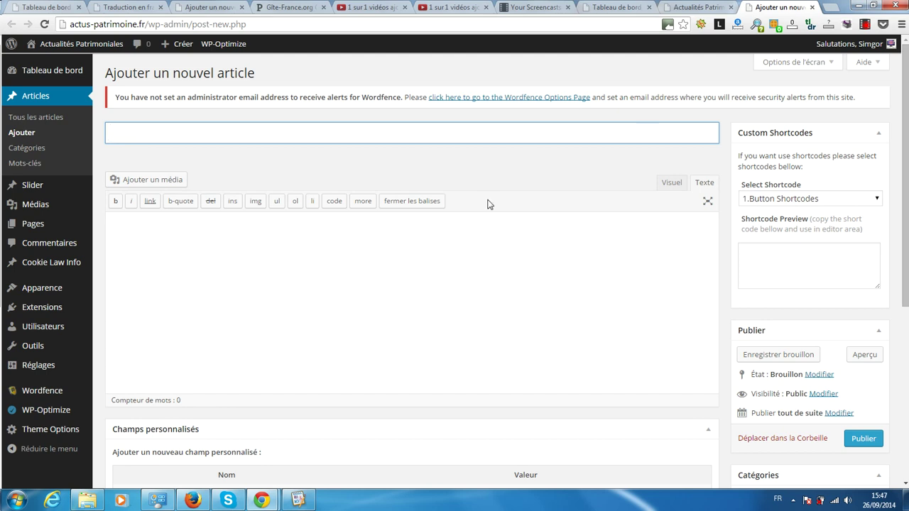
{"action": "left_click", "coordinate": [694, 7]}
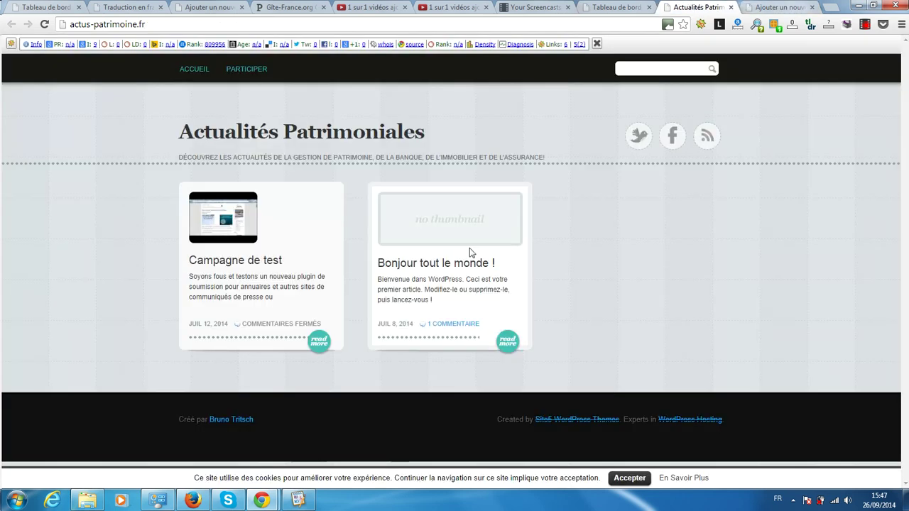
{"action": "left_click", "coordinate": [781, 7]}
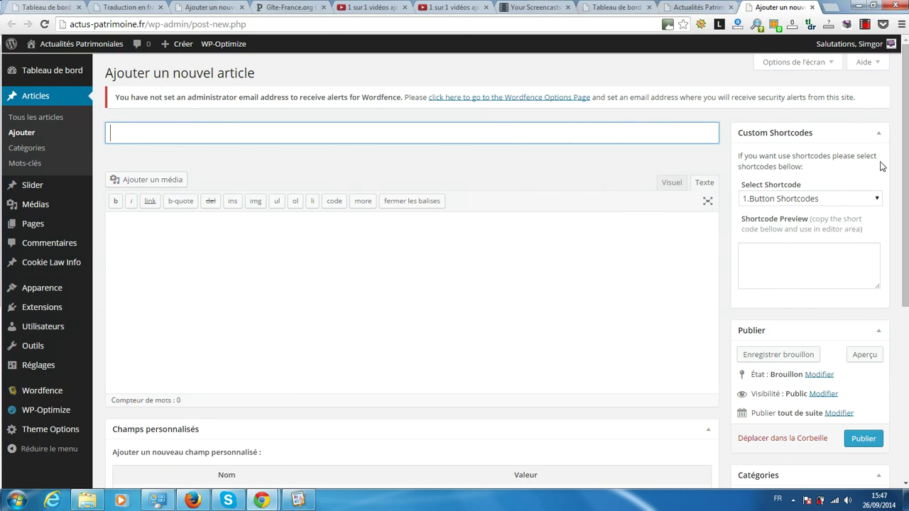
Choose the Three column layout shortcode in the Custom Shortcodes options
{"action": "left_click", "coordinate": [872, 140]}
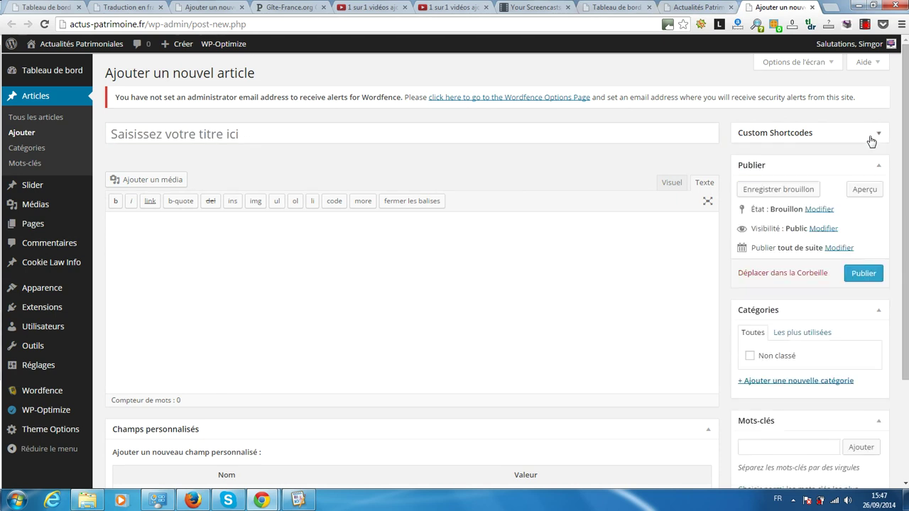
{"action": "left_click", "coordinate": [872, 140]}
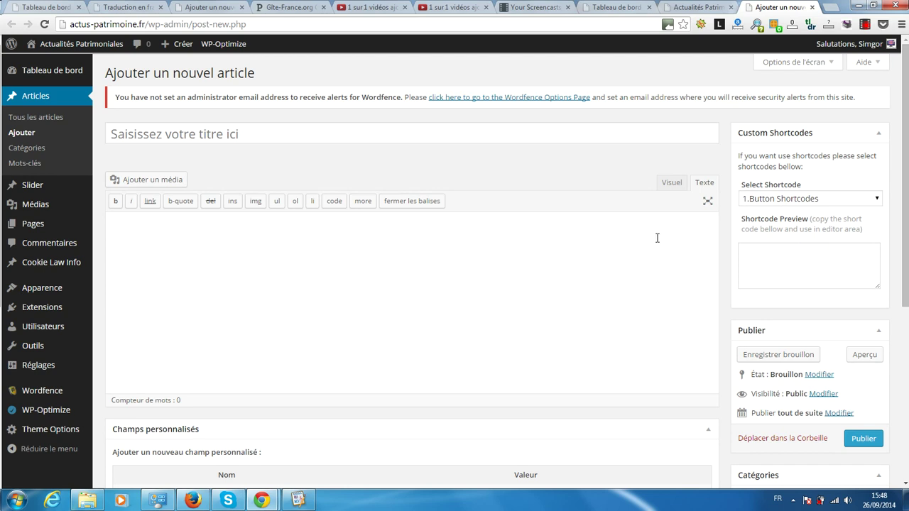
{"action": "left_click", "coordinate": [850, 202]}
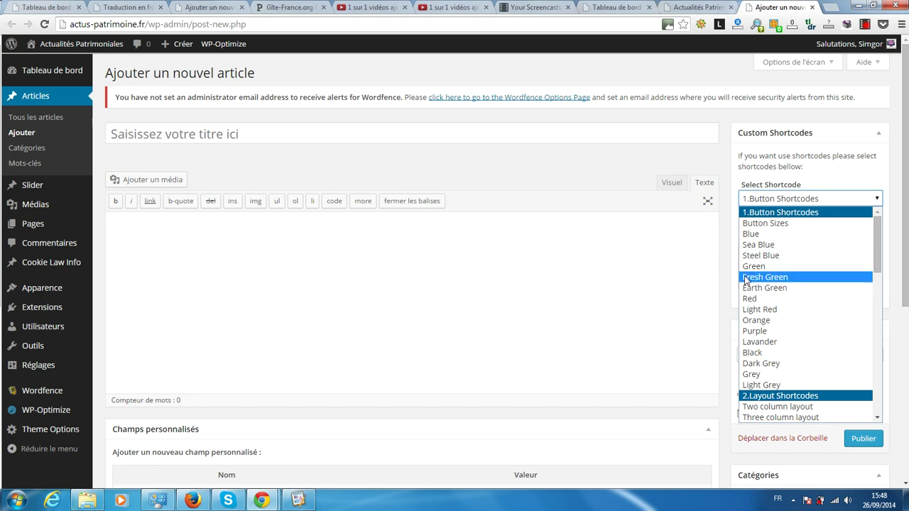
{"action": "scroll", "coordinate": [788, 328], "scroll_direction": "down", "scroll_amount": 6}
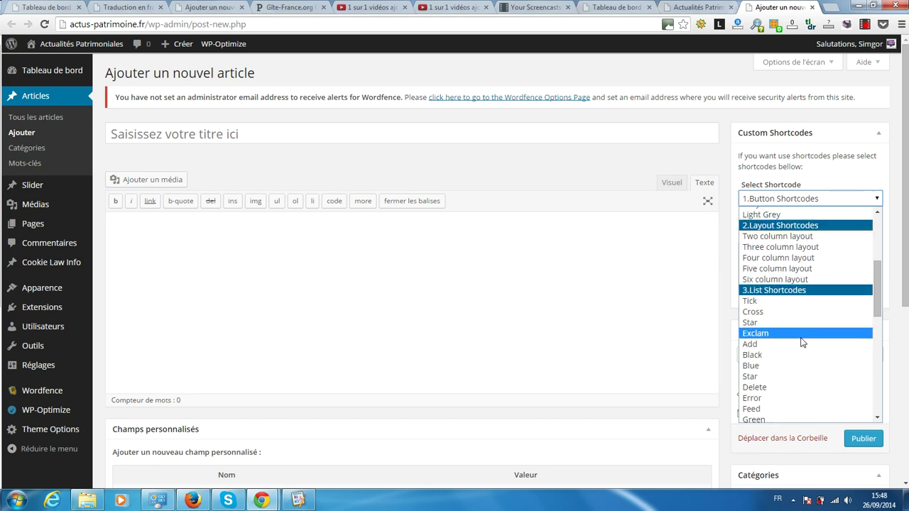
{"action": "scroll", "coordinate": [800, 327], "scroll_direction": "up", "scroll_amount": 2}
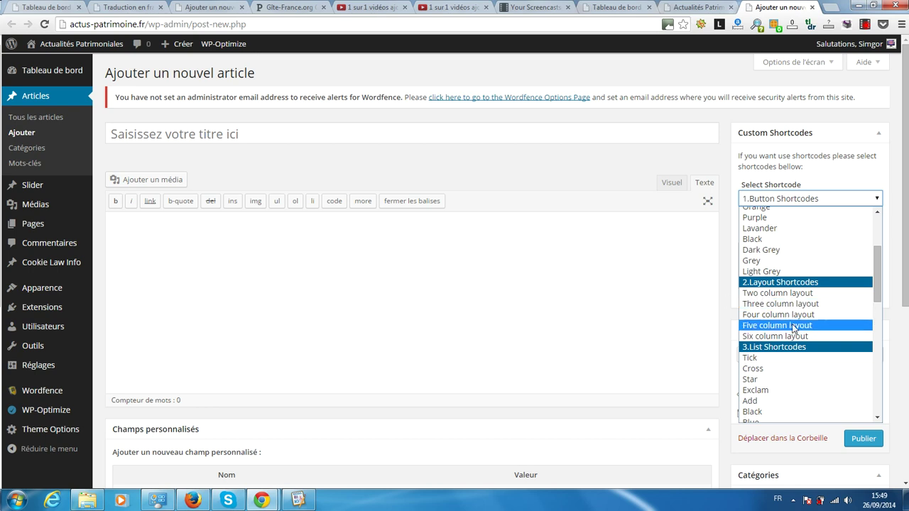
{"action": "left_click", "coordinate": [763, 305]}
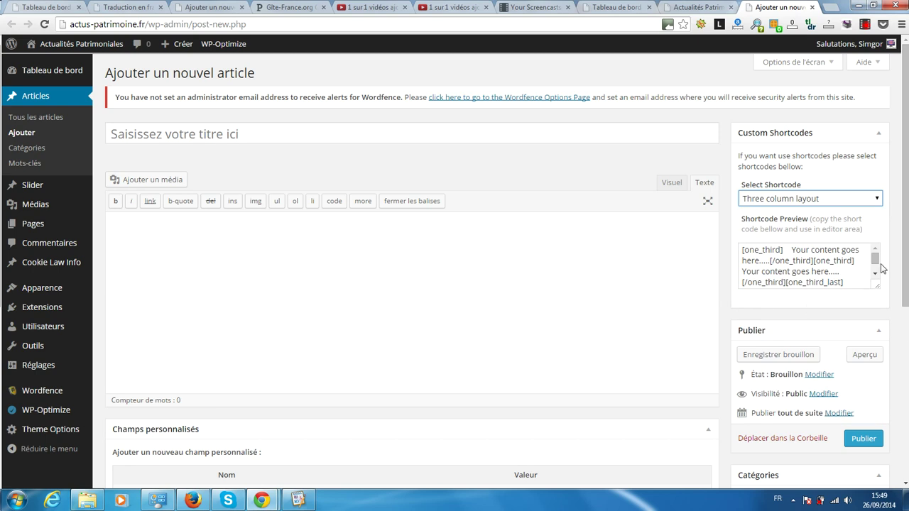
{"action": "left_click", "coordinate": [778, 202]}
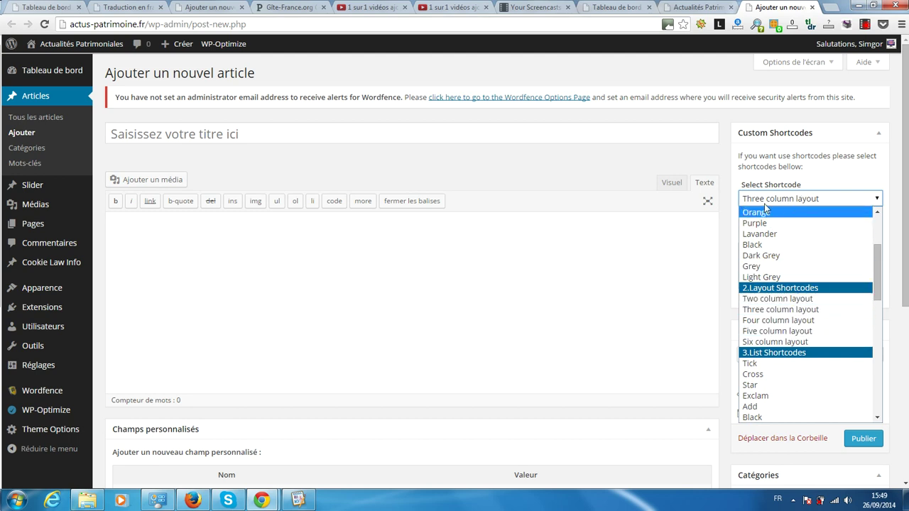
{"action": "left_click", "coordinate": [842, 197]}
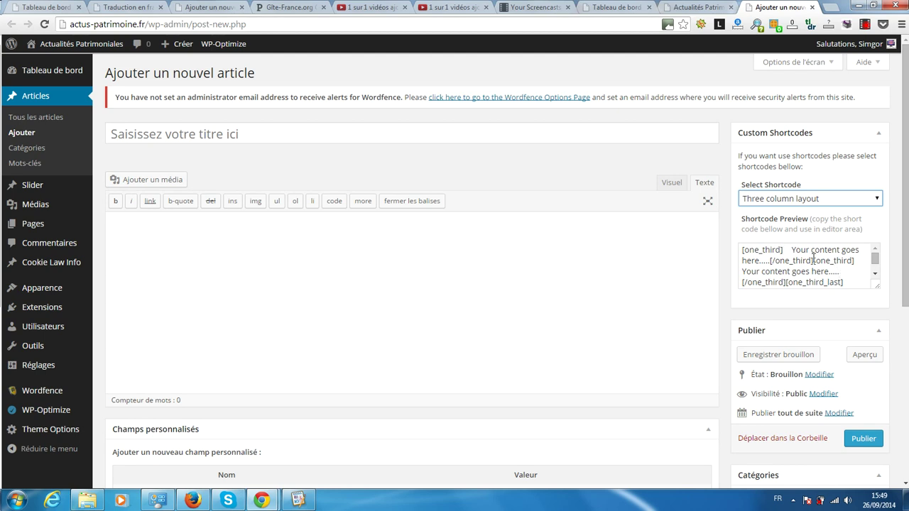
Copy the whole three-column shortcode from the preview and paste it into the article's content
{"action": "left_click", "coordinate": [792, 268]}
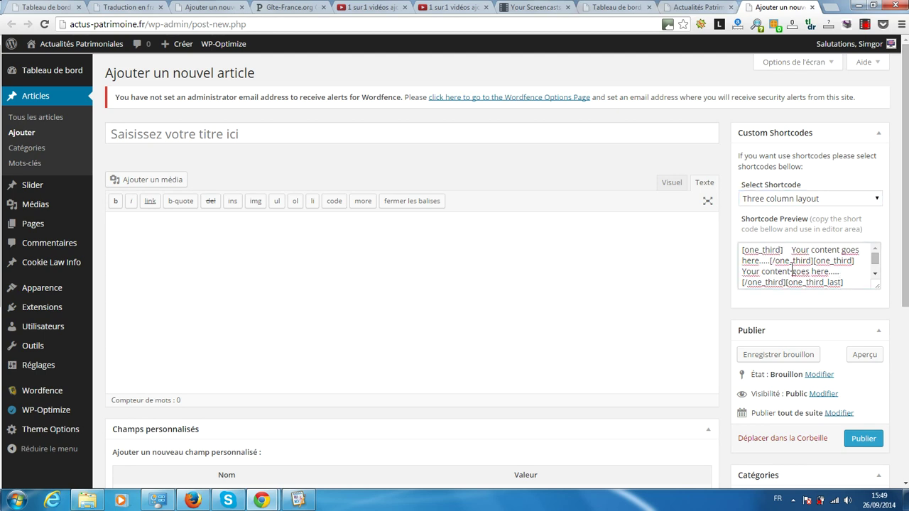
{"action": "key", "text": "ctrl+a"}
{"action": "right_click", "coordinate": [804, 257]}
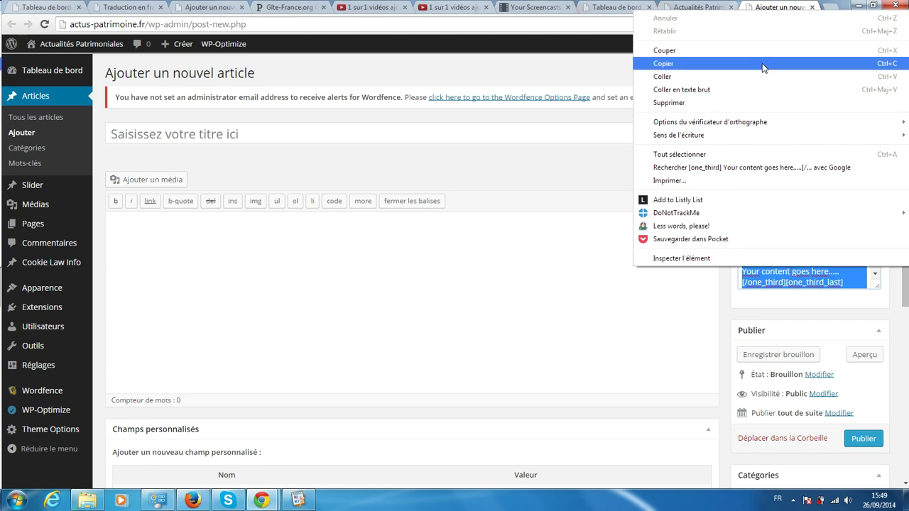
{"action": "left_click", "coordinate": [710, 65]}
{"action": "left_click", "coordinate": [206, 273]}
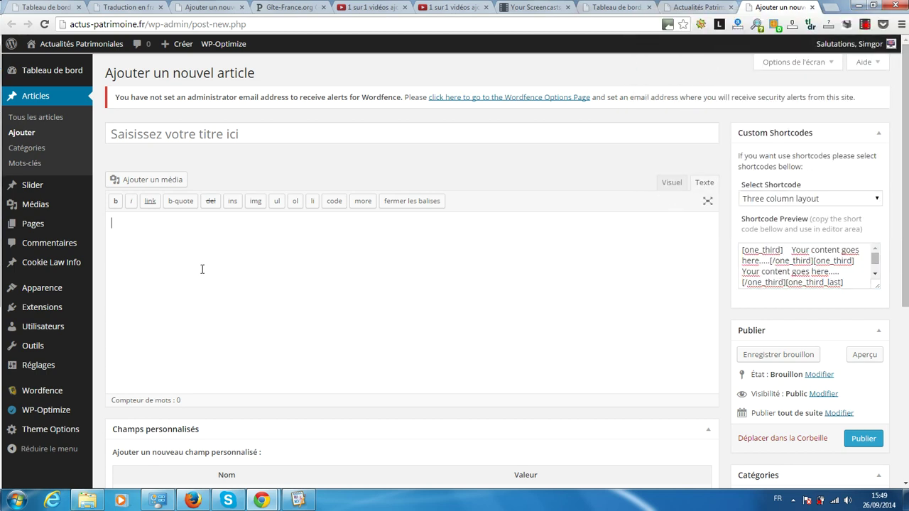
{"action": "right_click", "coordinate": [204, 270]}
{"action": "left_click", "coordinate": [240, 335]}
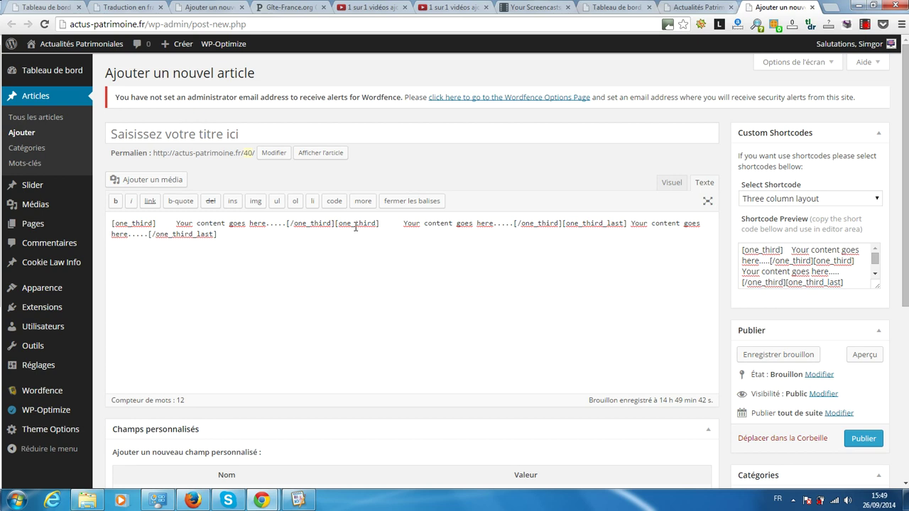
Add "colonne une" at the end of the first column's placeholder text, just before its closing shortcode
{"action": "left_click", "coordinate": [288, 223]}
{"action": "left_click", "coordinate": [173, 238]}
{"action": "mouse_move", "coordinate": [284, 224]}
{"action": "left_mouse_down"}
{"action": "mouse_move", "coordinate": [227, 224]}
{"action": "mouse_move", "coordinate": [267, 225]}
{"action": "left_mouse_up"}
{"action": "key", "text": "ctrl+shift+End"}
{"action": "left_click", "coordinate": [287, 224]}
{"action": "type", "text": "colonne "}
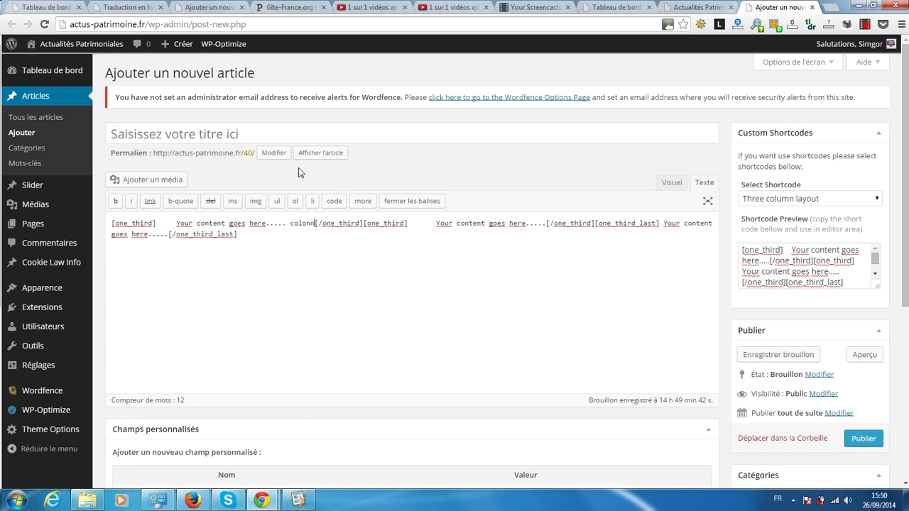
{"action": "type", "text": "une"}
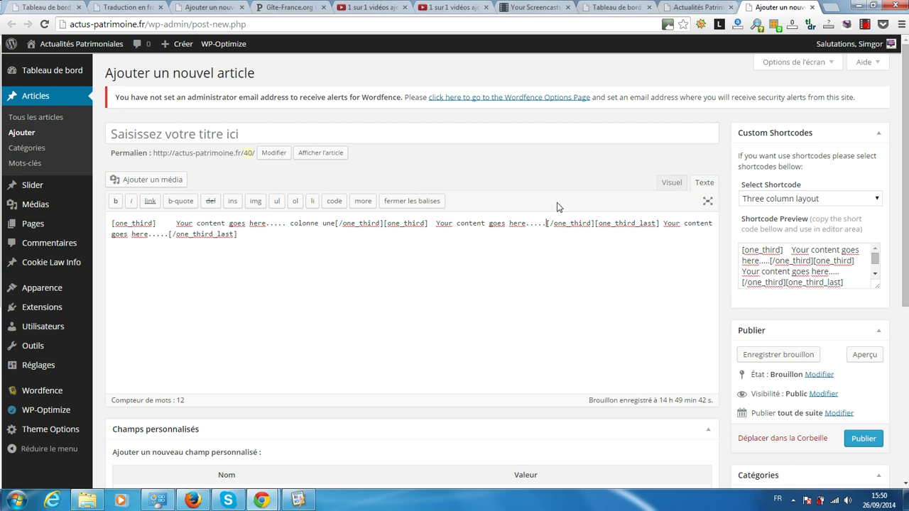
Add "colonne deux" to the second column's placeholder text and "troisième colonne" to the third's
{"action": "type", "text": " colo"}
{"action": "type", "text": "nne "}
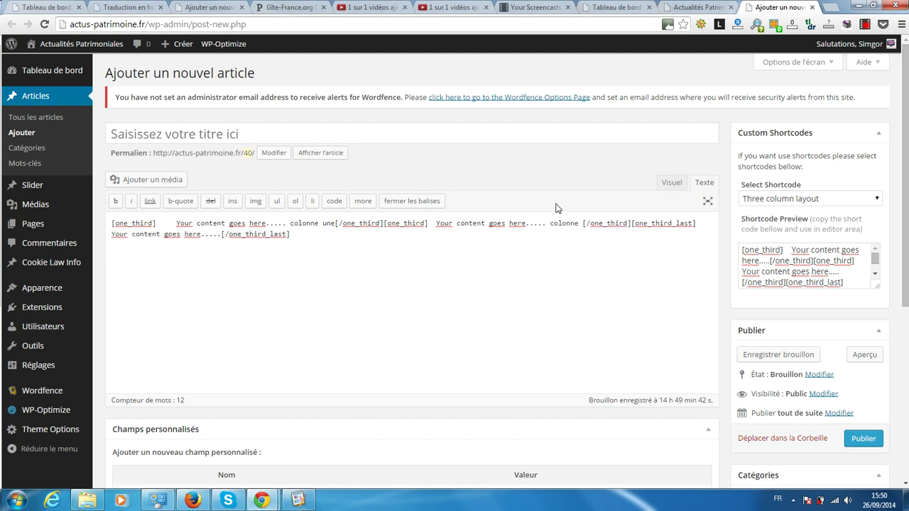
{"action": "type", "text": "deux"}
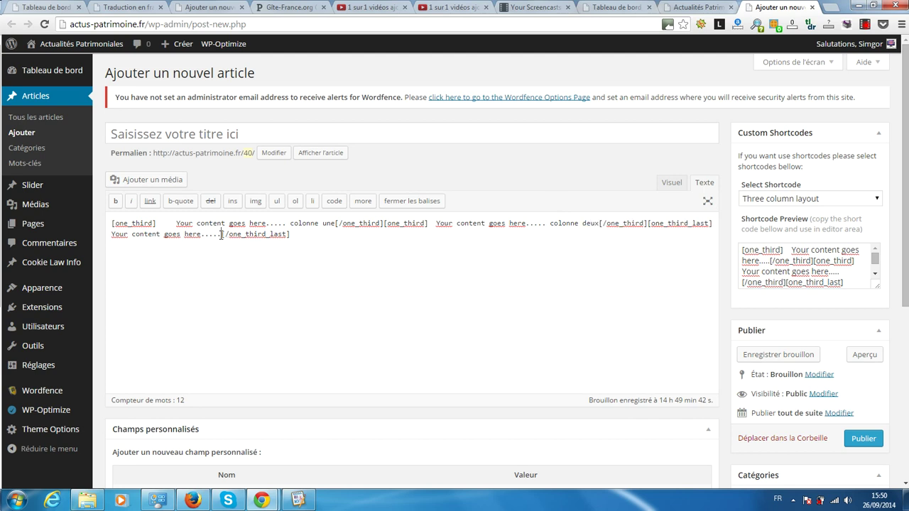
{"action": "type", "text": "troisième colonne"}
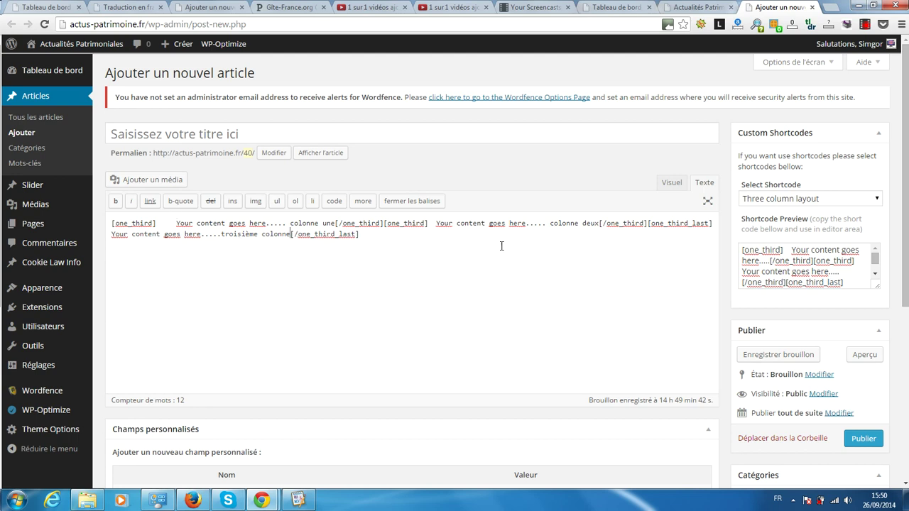
Save the article as a draft, title it "Test", and save the draft again
{"action": "left_click", "coordinate": [769, 356]}
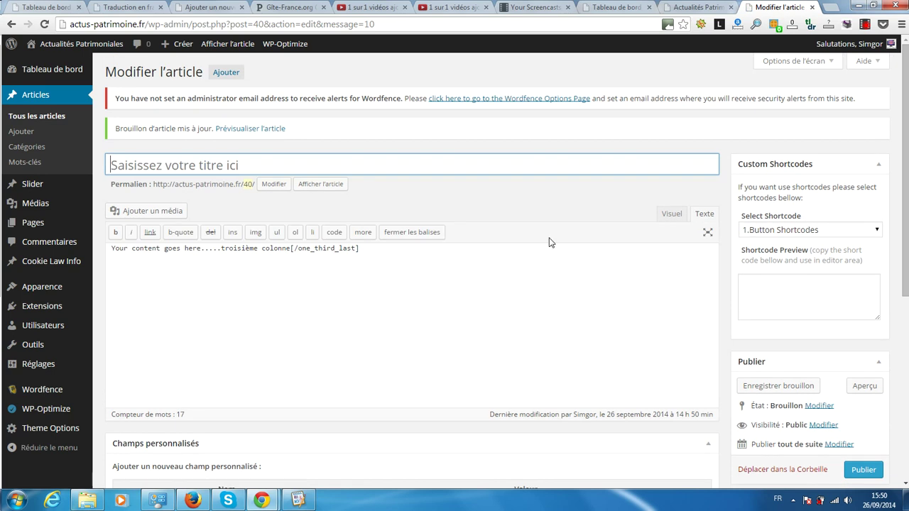
{"action": "left_click", "coordinate": [197, 160]}
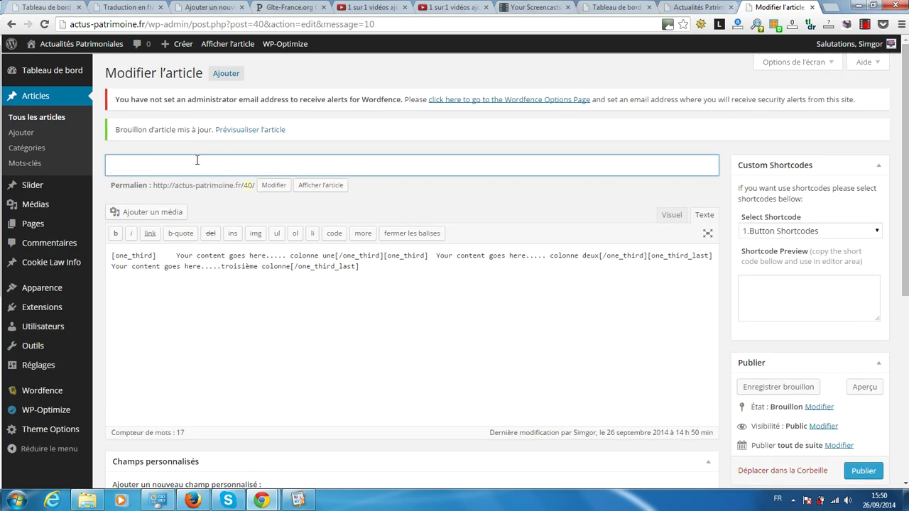
{"action": "type", "text": "Test"}
{"action": "left_click", "coordinate": [754, 387]}
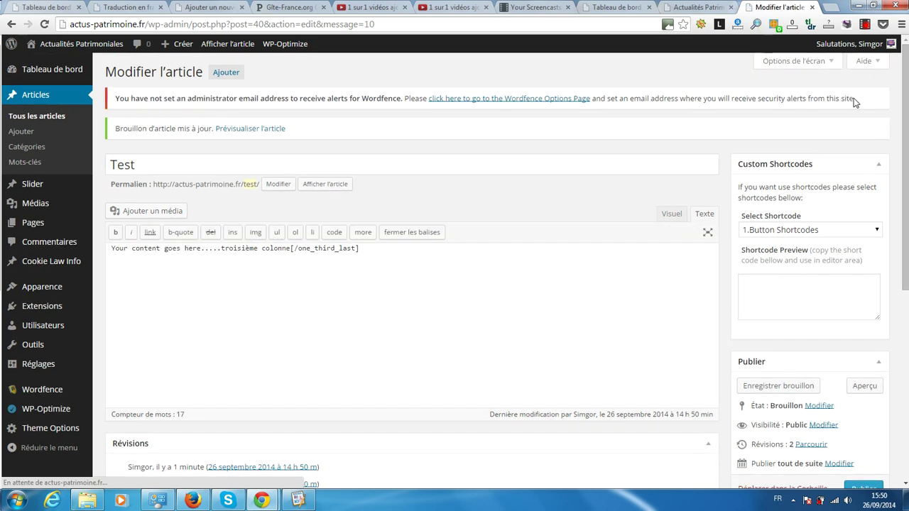
Preview the Test article and inspect how its three columns are laid out beside the sidebar
{"action": "left_click", "coordinate": [866, 388]}
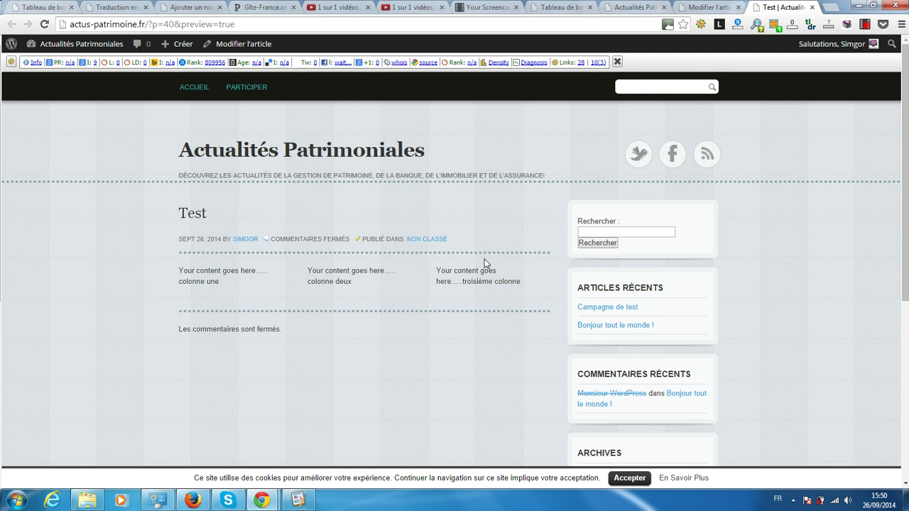
{"action": "scroll", "coordinate": [484, 259], "scroll_direction": "down", "scroll_amount": 2}
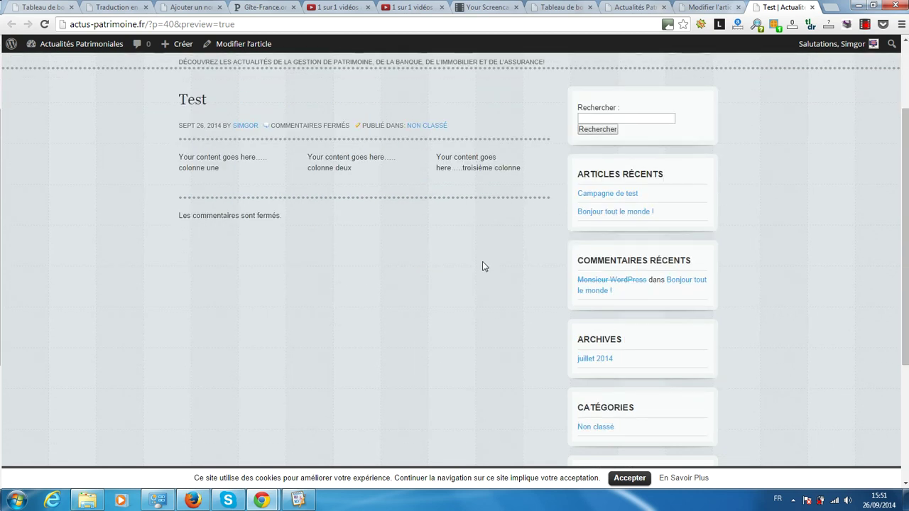
{"action": "scroll", "coordinate": [483, 266], "scroll_direction": "up", "scroll_amount": 2}
{"action": "left_click_drag", "start_coordinate": [694, 229], "coordinate": [559, 259]}
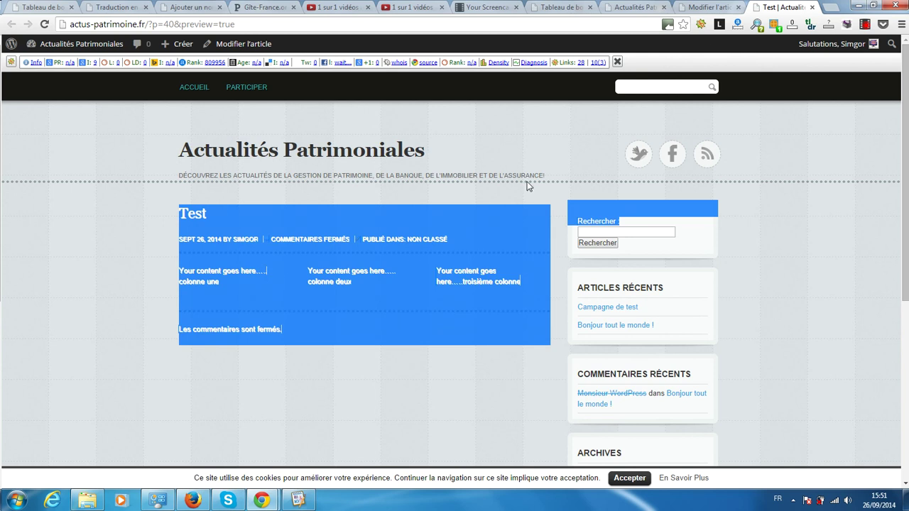
{"action": "left_click", "coordinate": [546, 163]}
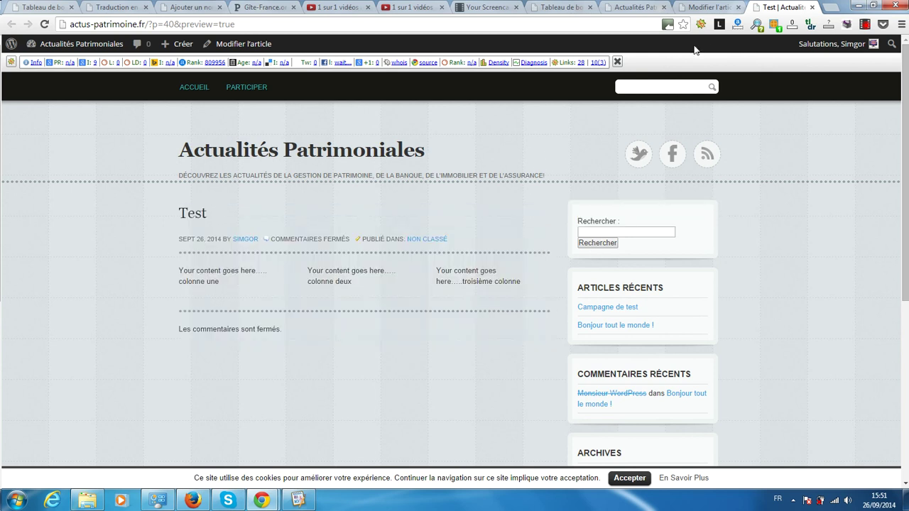
Return to the Test article's editor and look over its publishing, category, tag and featured image settings
{"action": "left_click", "coordinate": [707, 7]}
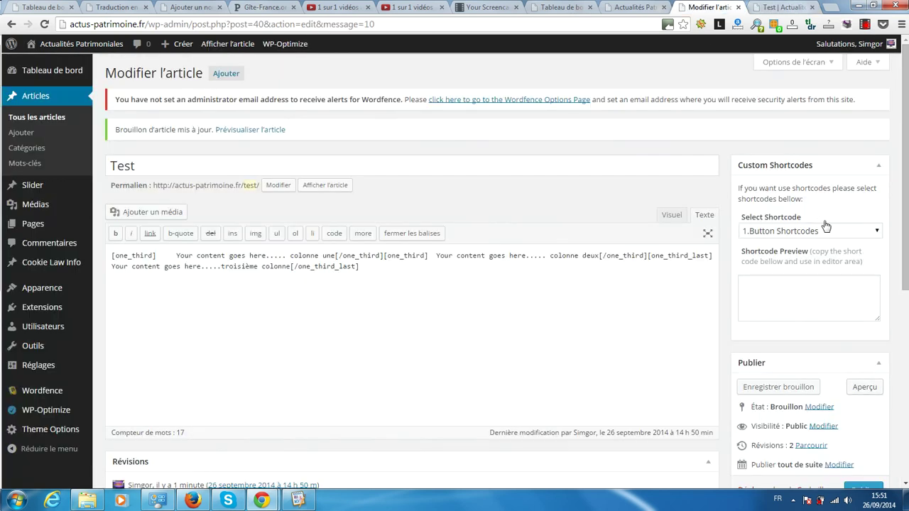
{"action": "scroll", "coordinate": [825, 225], "scroll_direction": "down", "scroll_amount": 3}
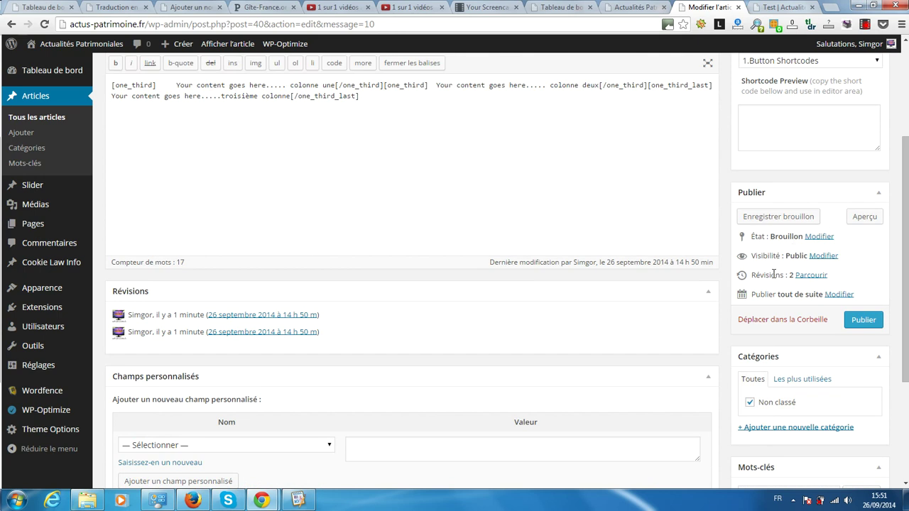
{"action": "scroll", "coordinate": [771, 274], "scroll_direction": "down", "scroll_amount": 3}
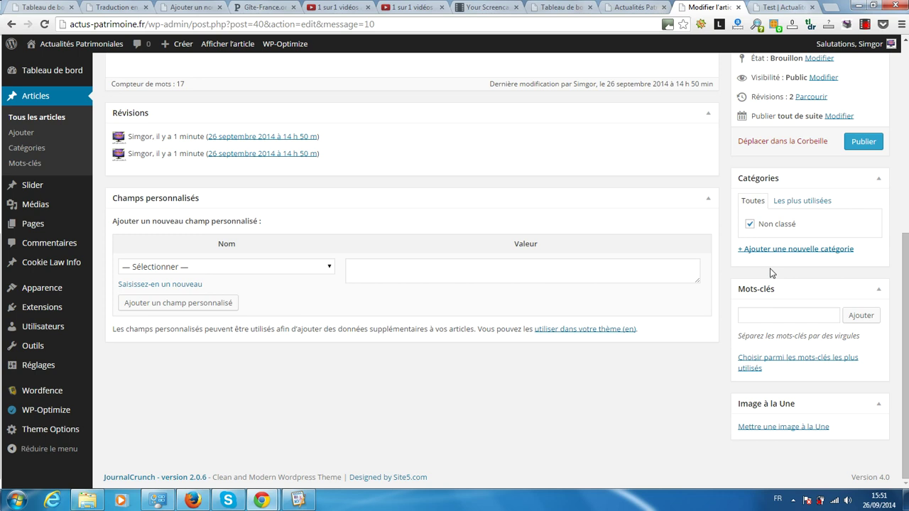
Insert the Four column layout shortcode as a new paragraph below the three-column shortcodes in the article text
{"action": "scroll", "coordinate": [771, 274], "scroll_direction": "up", "scroll_amount": 5}
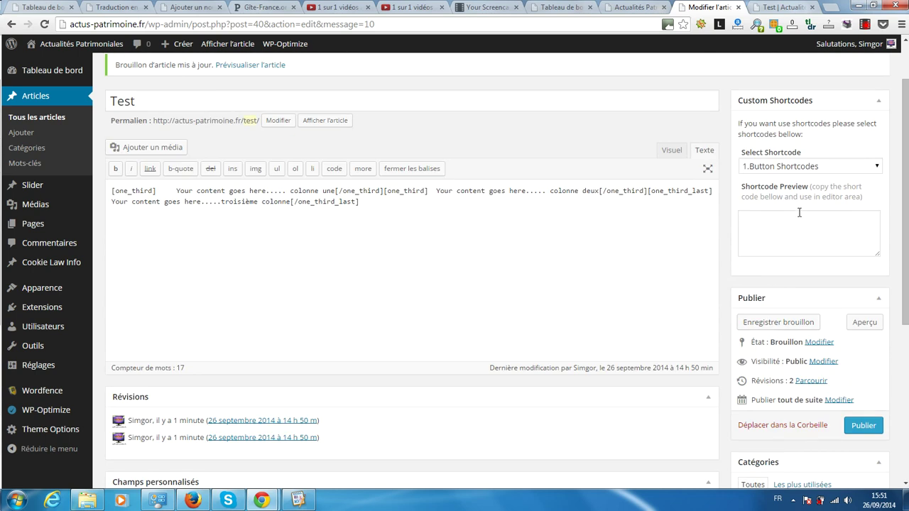
{"action": "left_click", "coordinate": [370, 204]}
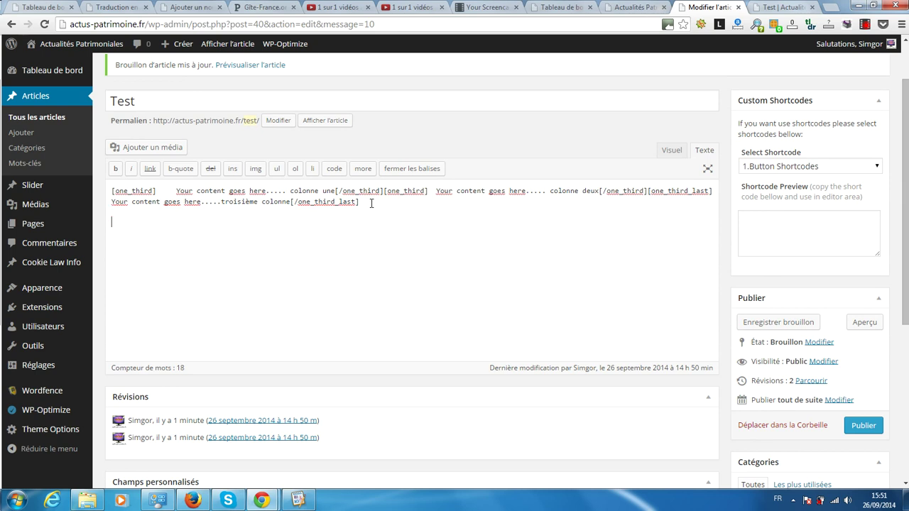
{"action": "key", "text": "Return"}
{"action": "key", "text": "Return"}
{"action": "left_click", "coordinate": [827, 166]}
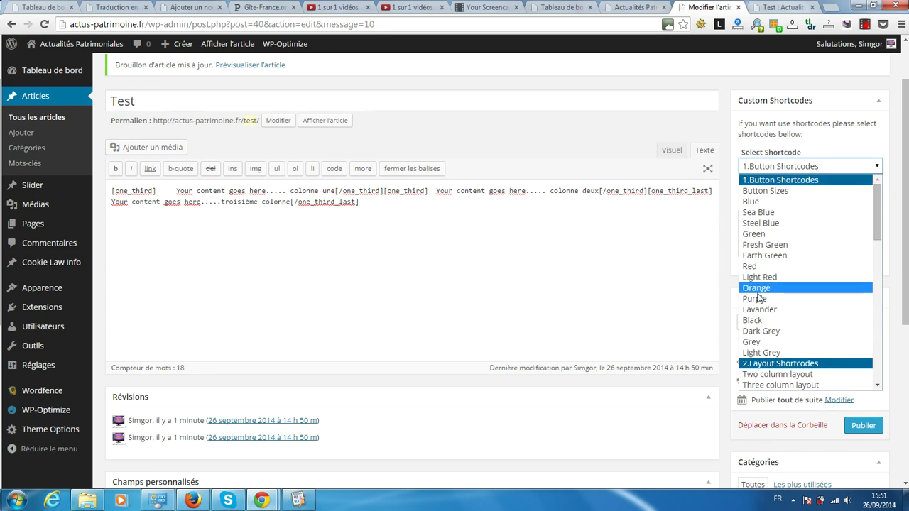
{"action": "scroll", "coordinate": [760, 287], "scroll_direction": "down", "scroll_amount": 3}
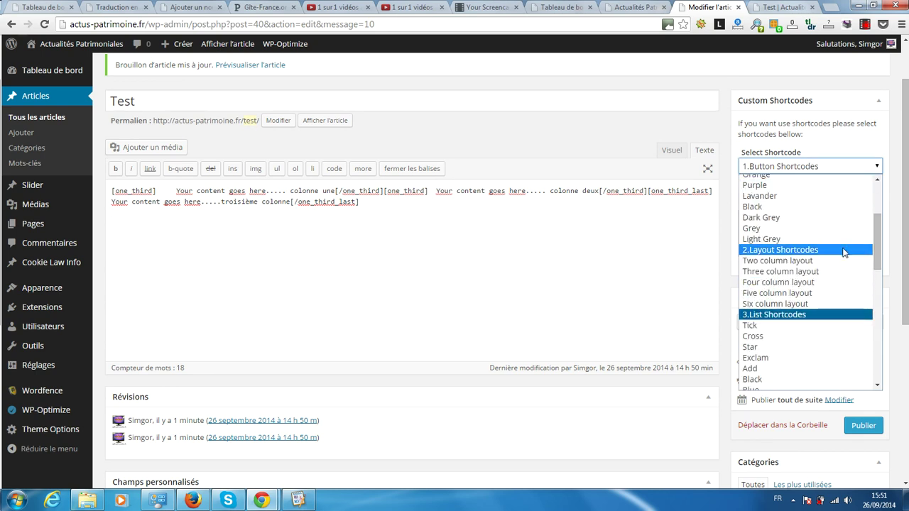
{"action": "left_click", "coordinate": [777, 283]}
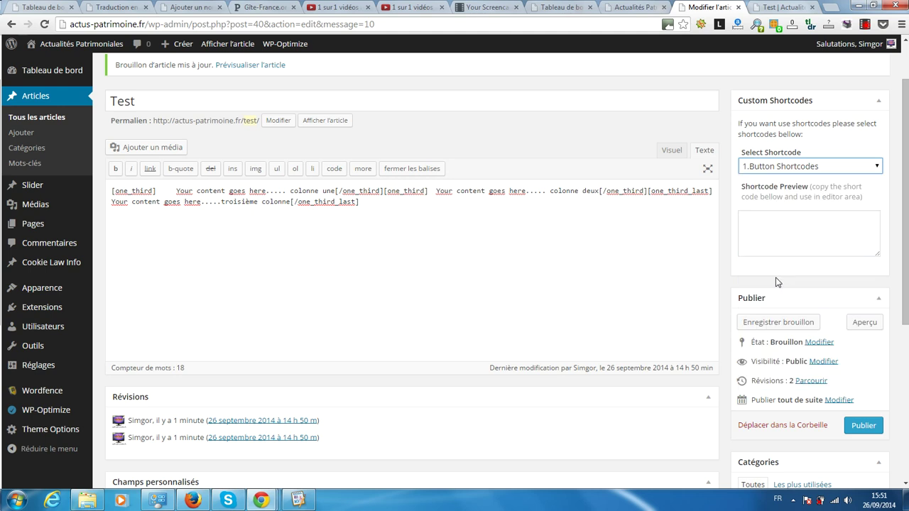
{"action": "left_click", "coordinate": [771, 237]}
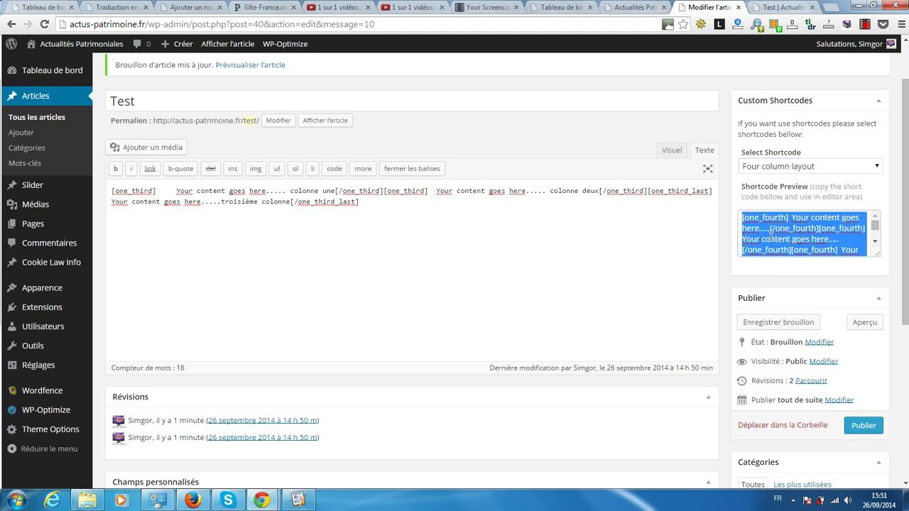
{"action": "right_click", "coordinate": [772, 236]}
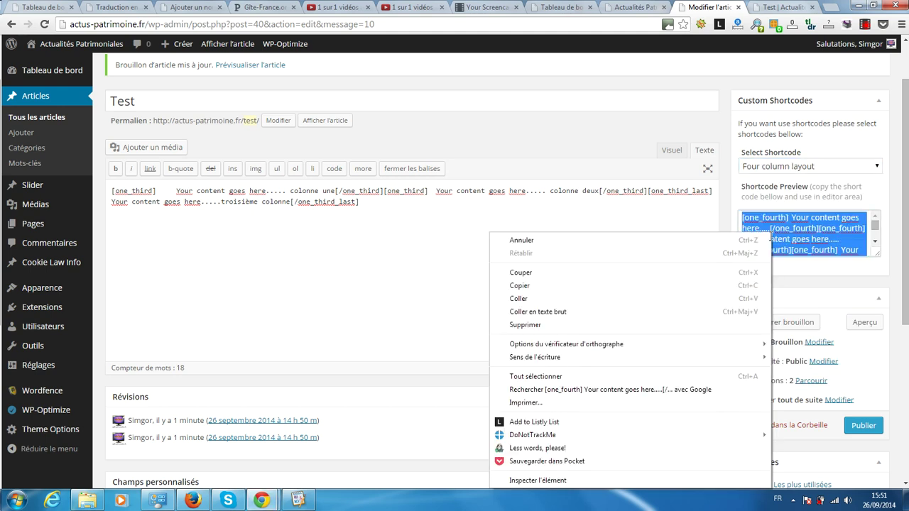
{"action": "left_click", "coordinate": [519, 285]}
{"action": "left_click", "coordinate": [291, 264]}
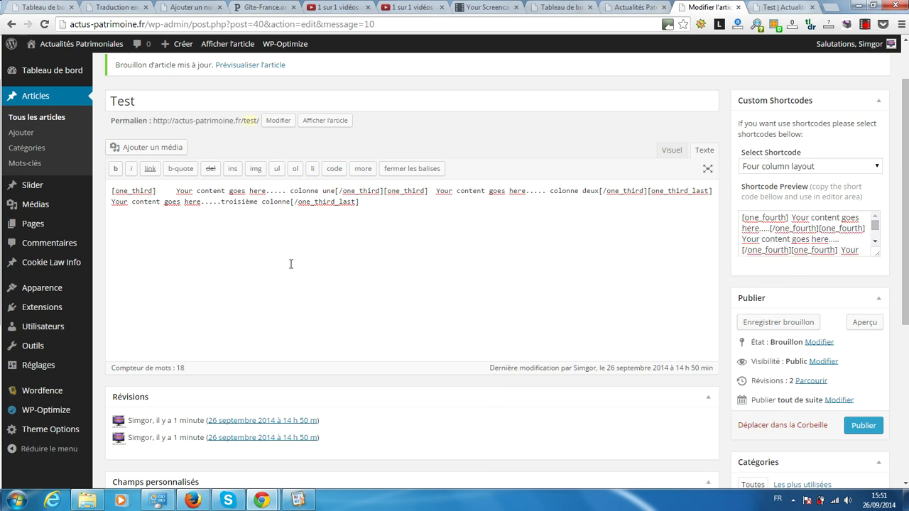
{"action": "type", "text": "[one_fourth]    Your content goes here.....[/one_fourth][one_fourth]    Your content goes here.....[/one_fourth][one_fourth]    Your content goes here.....[/one_fourth][one_fourth_last] Your content goes here.....[/one_fourth_last]"}
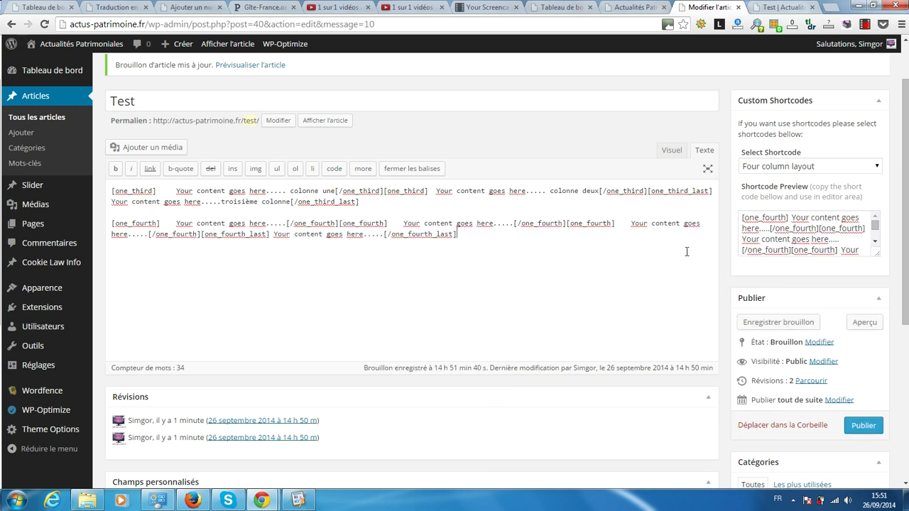
Save the draft and reload the Test article's preview to check the four-column row
{"action": "left_click", "coordinate": [774, 323]}
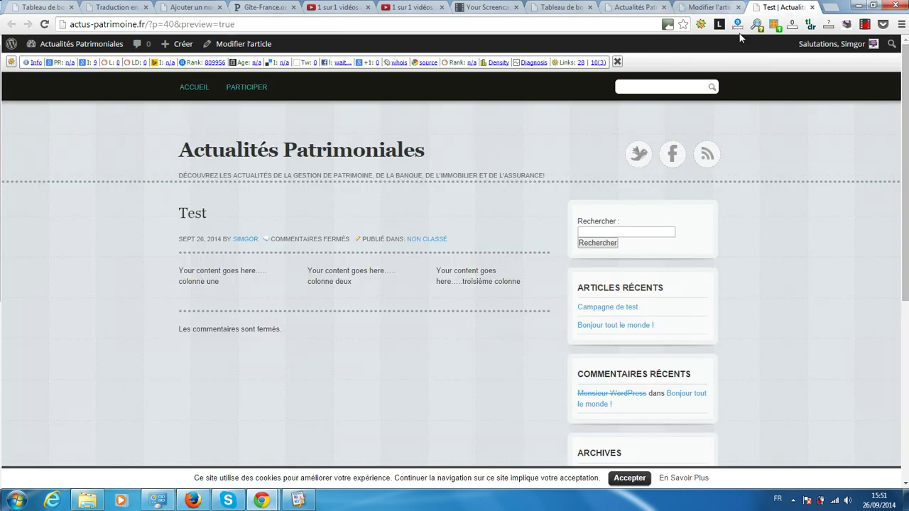
{"action": "left_click", "coordinate": [44, 24]}
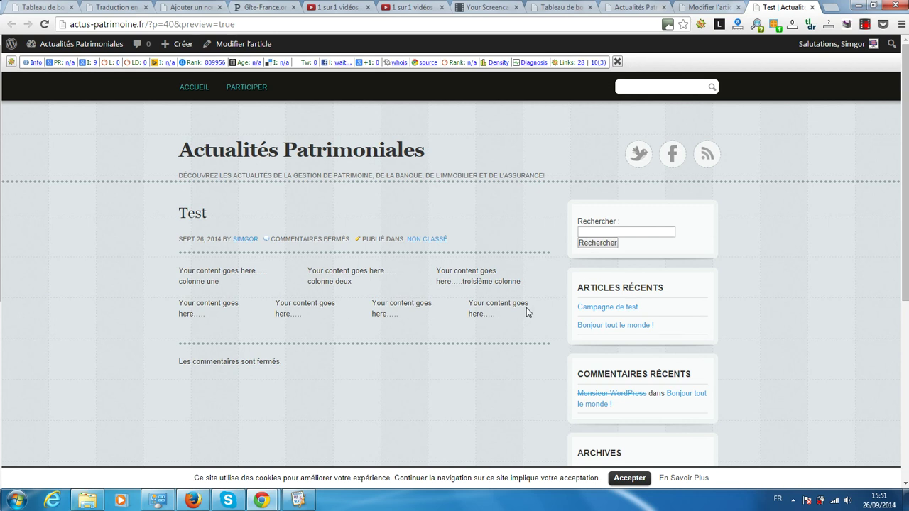
Insert Créer-un-plugin-WordPress.jpg before the first column's text in the article, keeping the "Y" of "Your" after the image code
{"action": "left_click", "coordinate": [694, 5]}
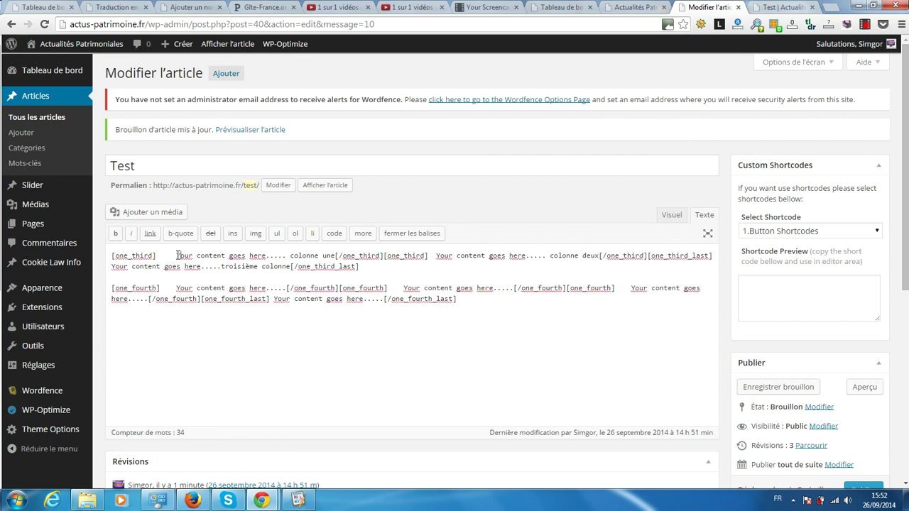
{"action": "left_click", "coordinate": [144, 215]}
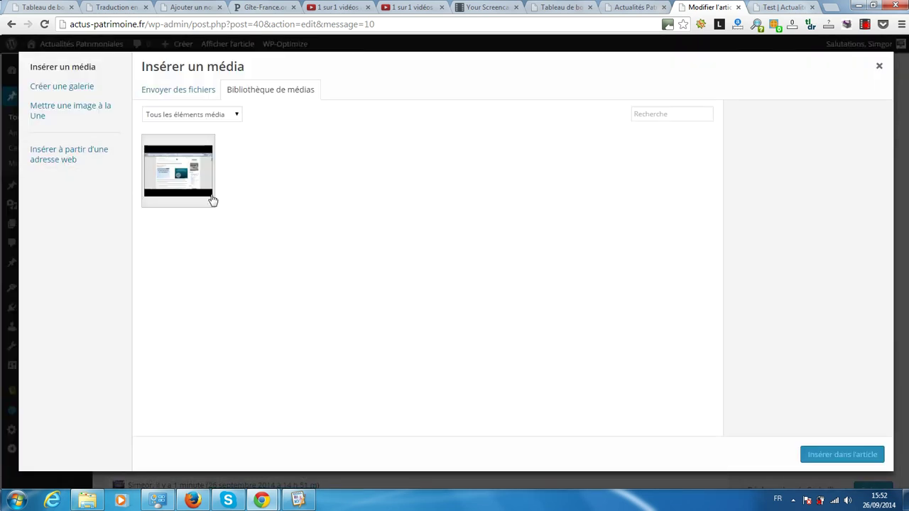
{"action": "left_click", "coordinate": [183, 169]}
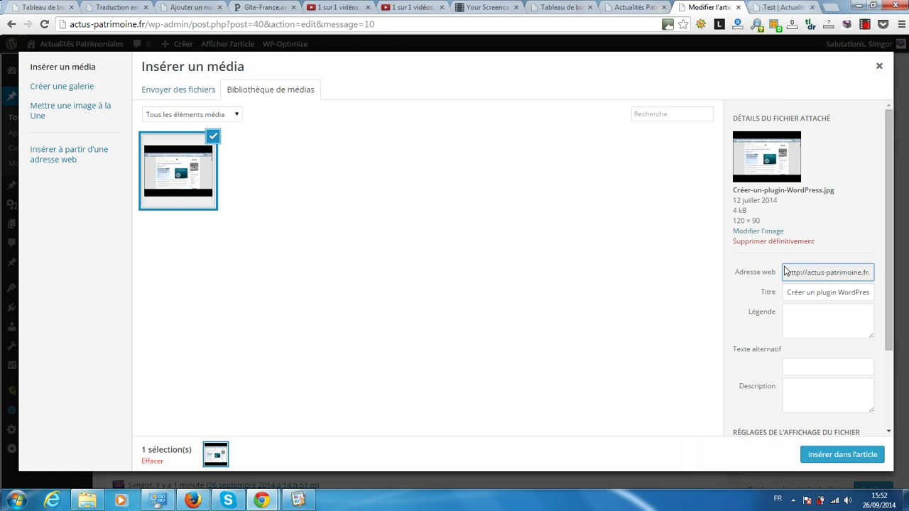
{"action": "scroll", "coordinate": [779, 274], "scroll_direction": "down", "scroll_amount": 3}
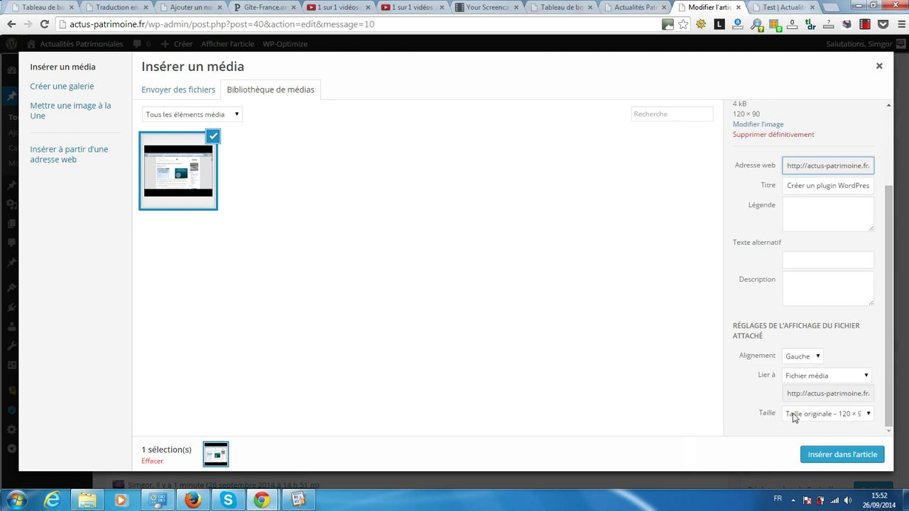
{"action": "left_click", "coordinate": [837, 460]}
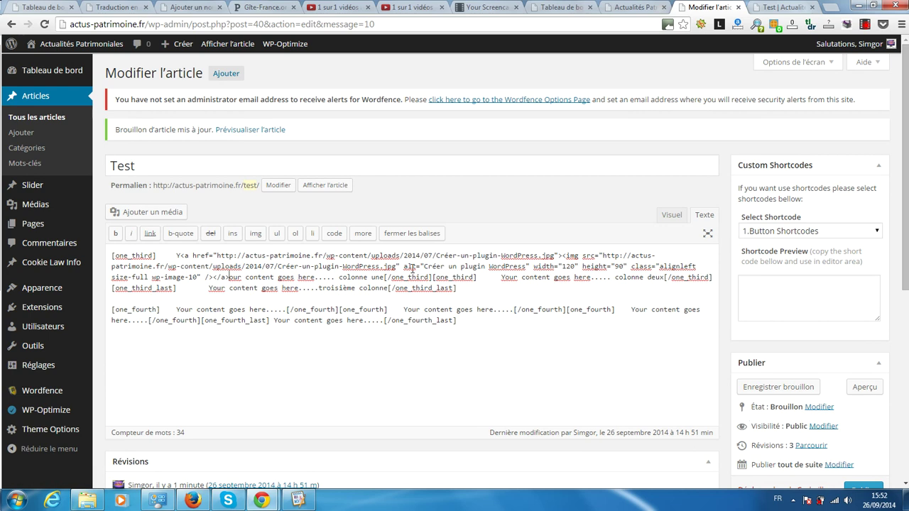
{"action": "type", "text": "Y"}
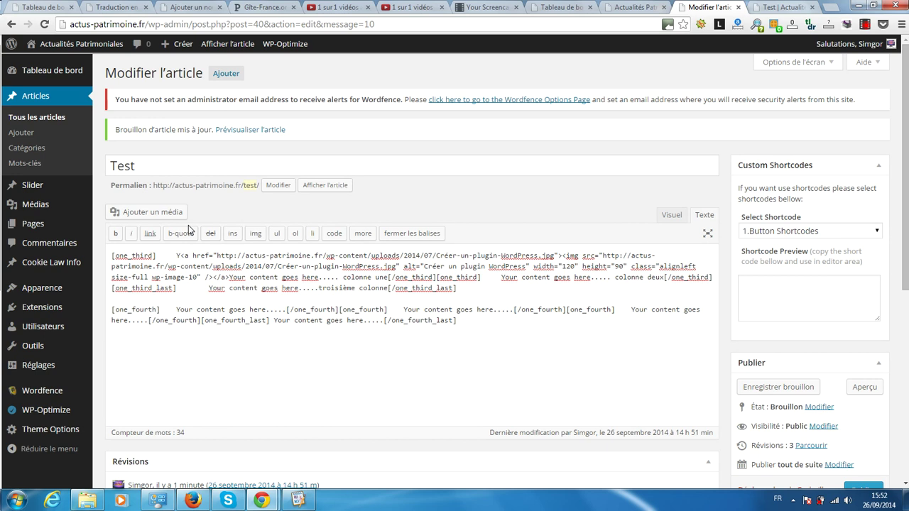
{"action": "key", "text": "BackSpace"}
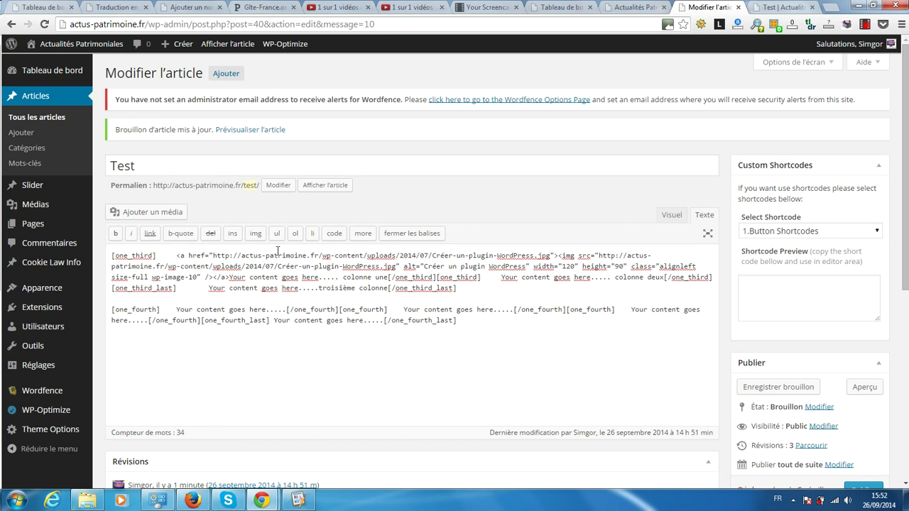
{"action": "left_click", "coordinate": [150, 211]}
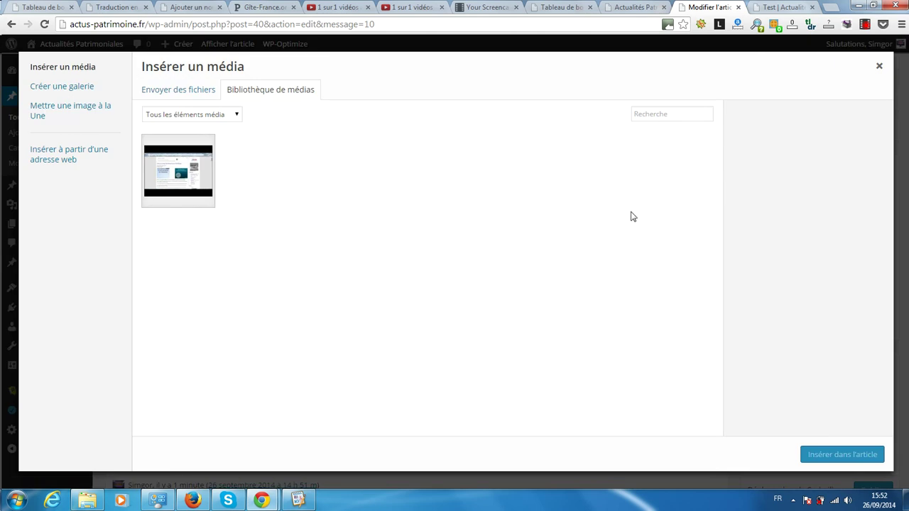
{"action": "left_click", "coordinate": [198, 171]}
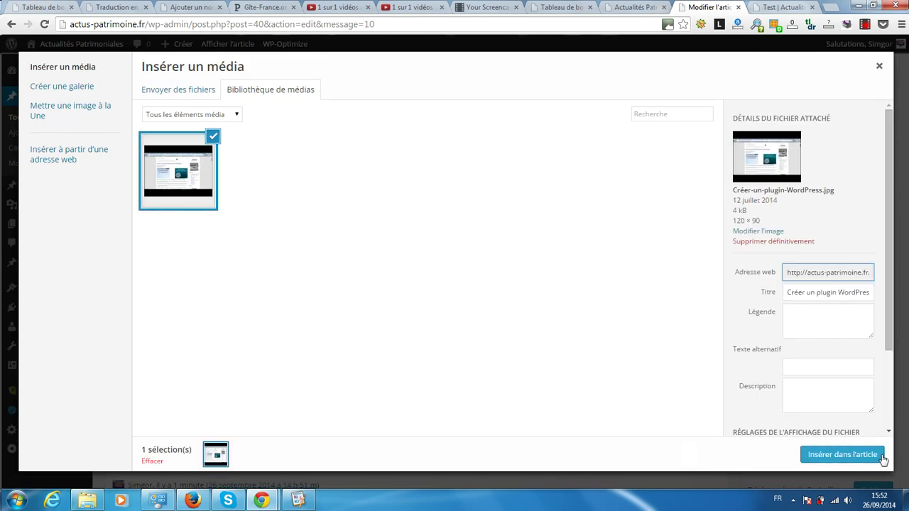
{"action": "left_click", "coordinate": [842, 455]}
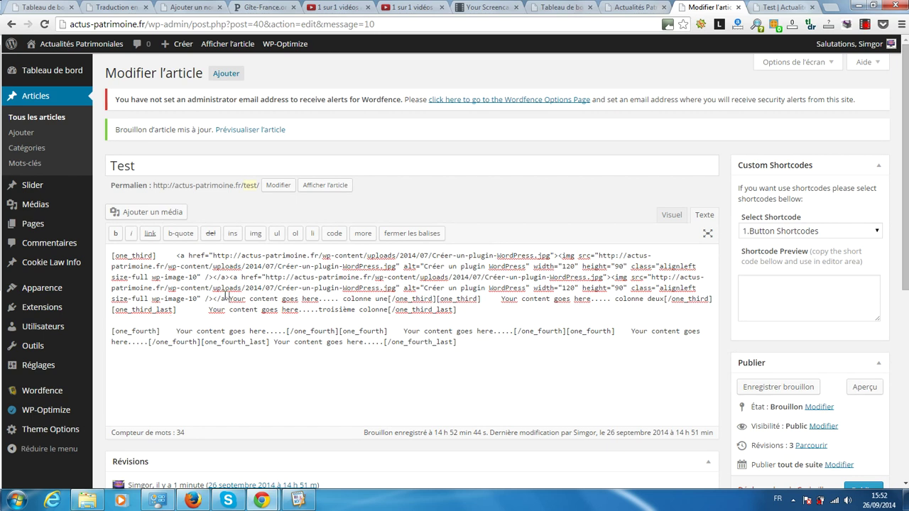
{"action": "left_click_drag", "start_coordinate": [226, 299], "coordinate": [229, 275]}
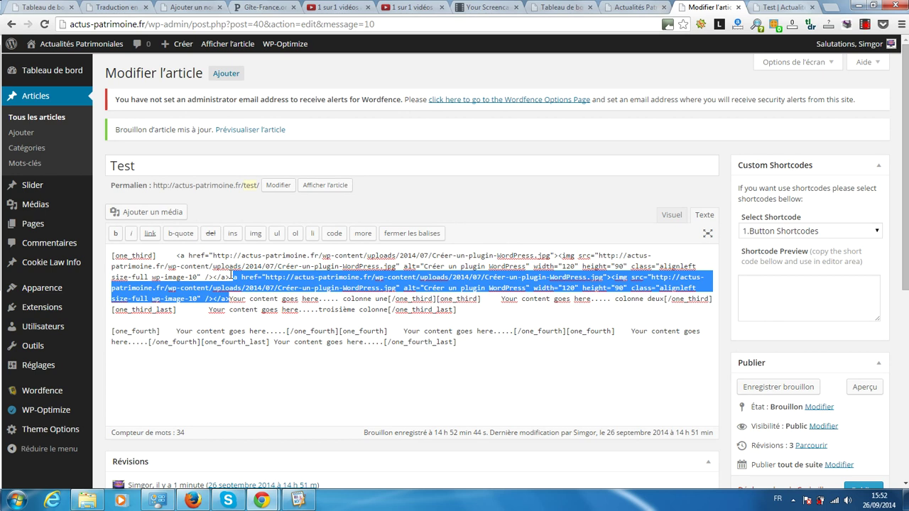
{"action": "key", "text": "Delete"}
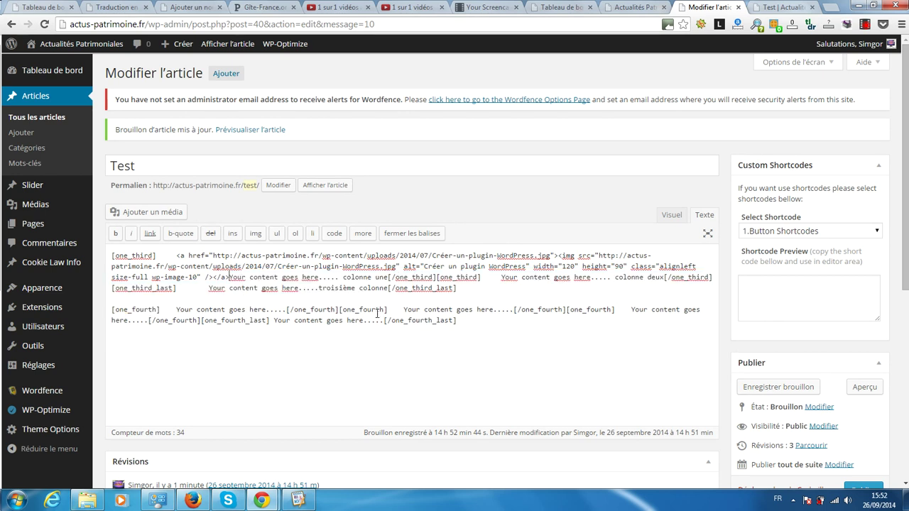
Paste the copied four-column shortcodes before the placeholder text of both the second and third columns
{"action": "left_click", "coordinate": [500, 277]}
{"action": "type", "text": "[one_fourth]\tYour content goes here.....[/one_fourth][one_fourth]\tYour content goes here.....[/one_fourth][one_fourth]\tYour content goes here.....[/one_fourth][one_fourth_last]\tYour content goes here.....[/one_fourth_last]"}
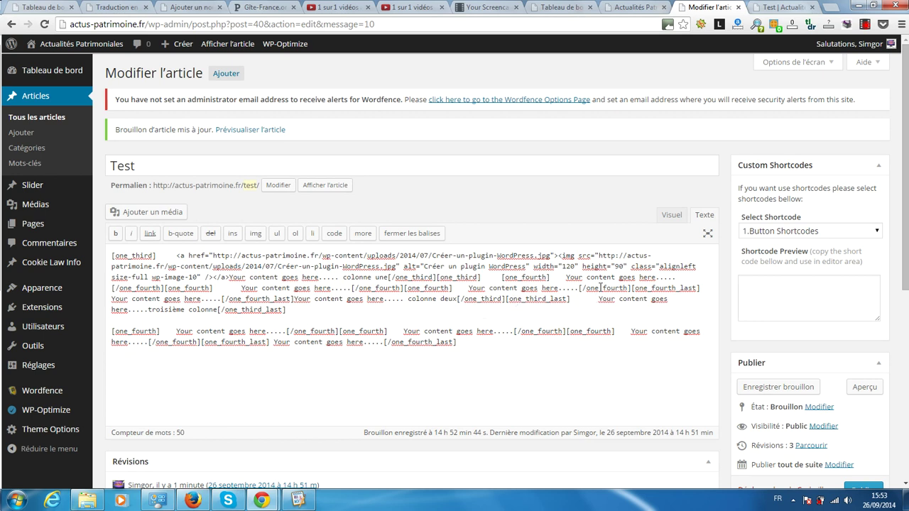
{"action": "type", "text": "[one_fourth] Your content goes here.....[/one_fourth][one_fourth] Your content goes here.....[/one_fourth][one_fourth] Your content goes here.....[/one_fourth][one_fourth_last] Your content goes here.....[/one_fourth_last]"}
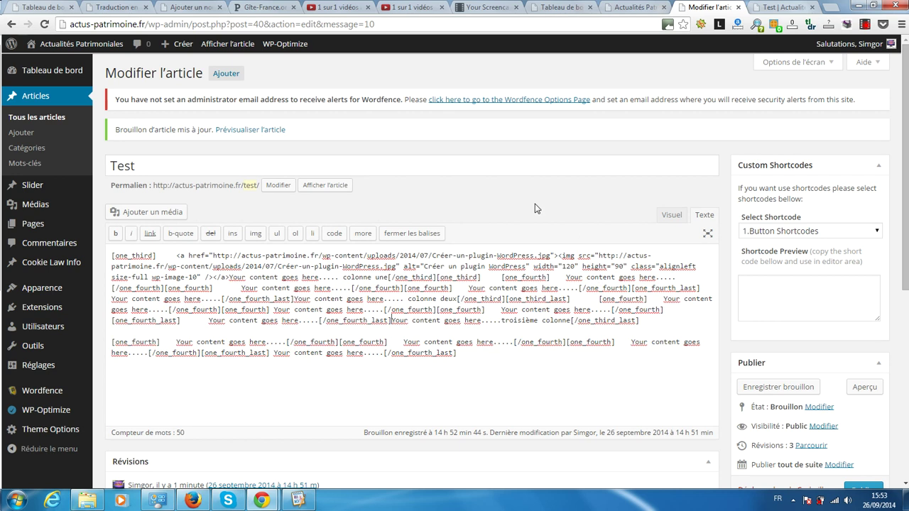
Show the article in the visual editor and set the first column's image alignment to Centre
{"action": "left_click", "coordinate": [668, 215]}
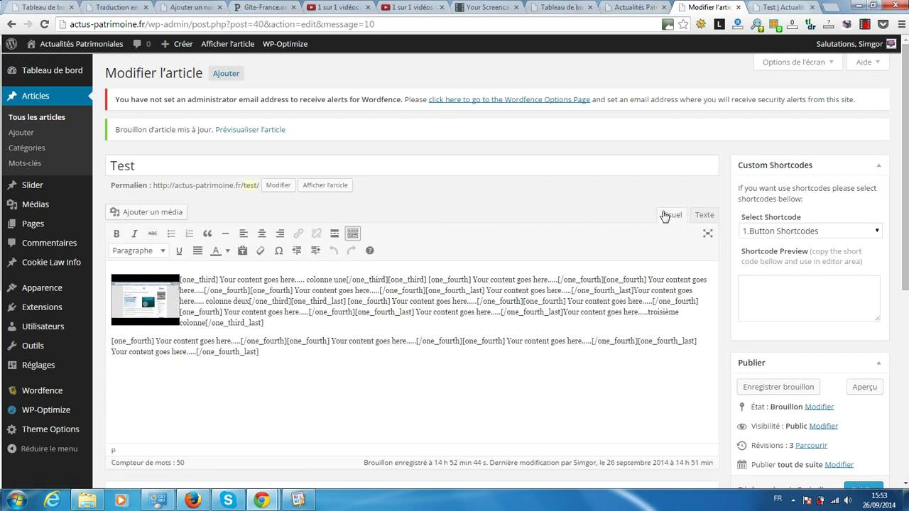
{"action": "left_click", "coordinate": [120, 304]}
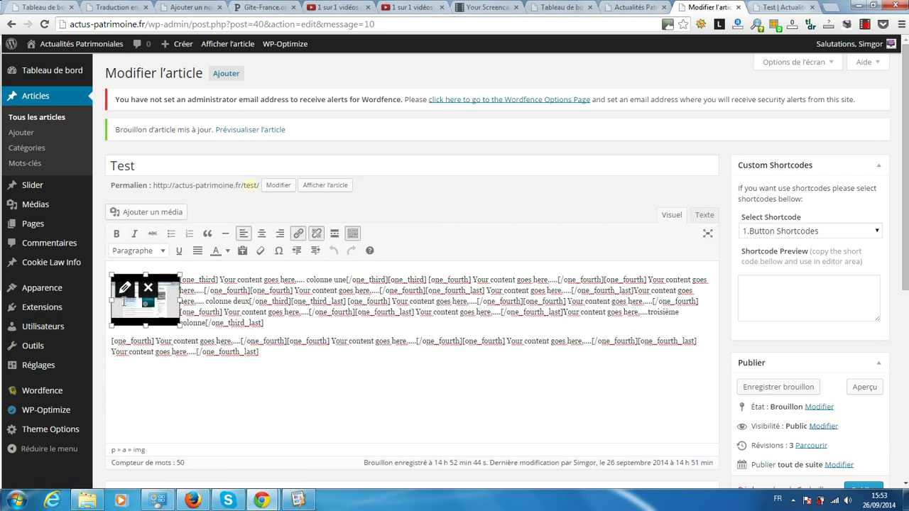
{"action": "left_click", "coordinate": [124, 287]}
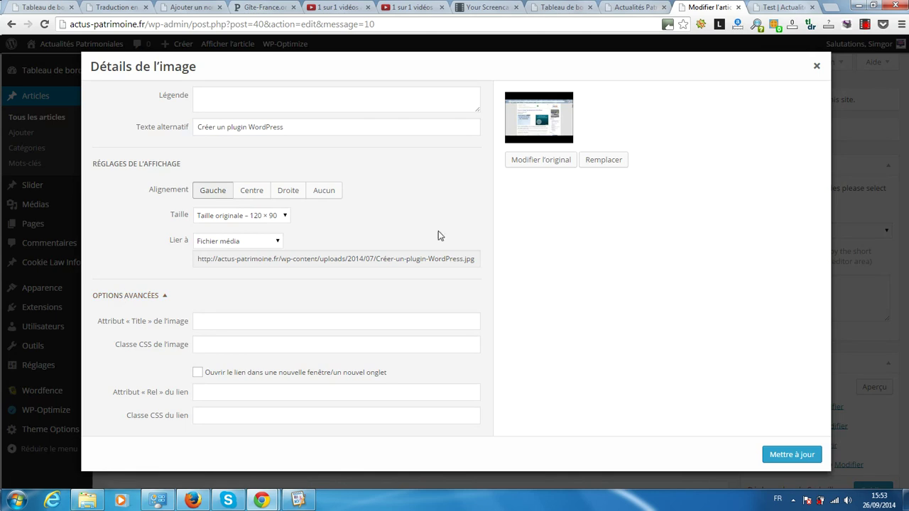
{"action": "left_click", "coordinate": [247, 195]}
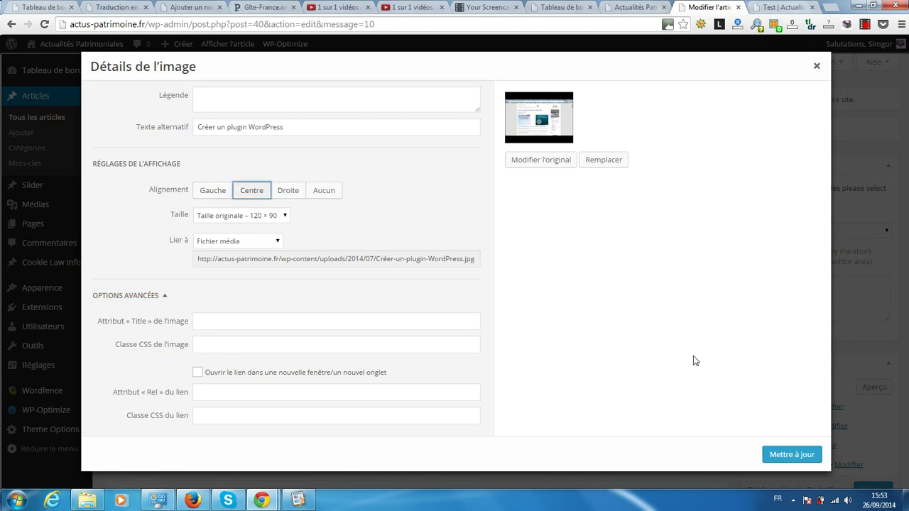
{"action": "left_click", "coordinate": [812, 460]}
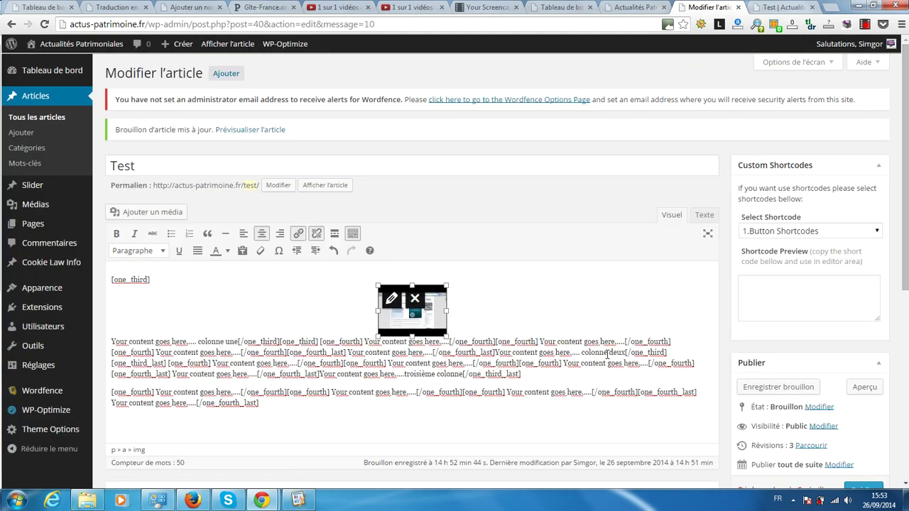
Save the draft with the centred image and refresh the article preview to inspect the image and nested columns
{"action": "scroll", "coordinate": [608, 348], "scroll_direction": "down", "scroll_amount": 1}
{"action": "scroll", "coordinate": [591, 346], "scroll_direction": "down", "scroll_amount": 1}
{"action": "scroll", "coordinate": [582, 348], "scroll_direction": "up", "scroll_amount": 2}
{"action": "scroll", "coordinate": [579, 350], "scroll_direction": "down", "scroll_amount": 2}
{"action": "scroll", "coordinate": [579, 354], "scroll_direction": "up", "scroll_amount": 3}
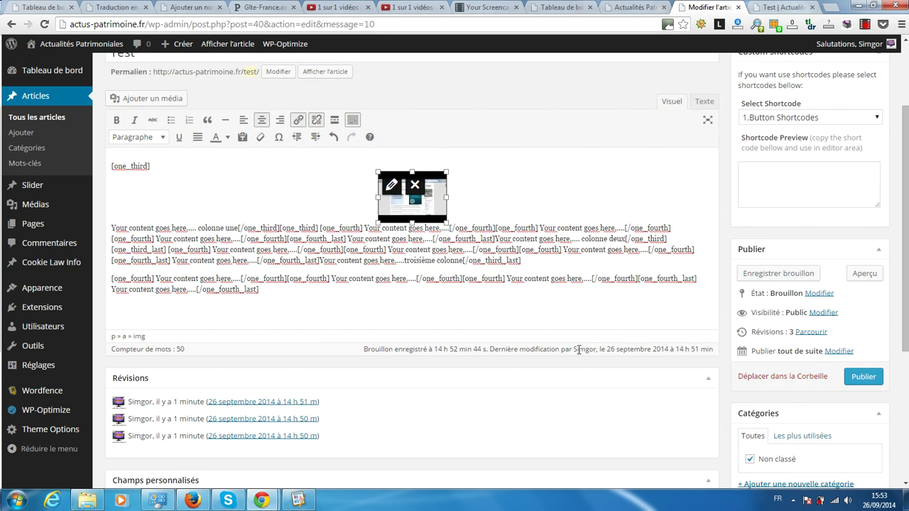
{"action": "scroll", "coordinate": [579, 354], "scroll_direction": "down", "scroll_amount": 2}
{"action": "left_click", "coordinate": [777, 273]}
{"action": "left_click", "coordinate": [779, 6]}
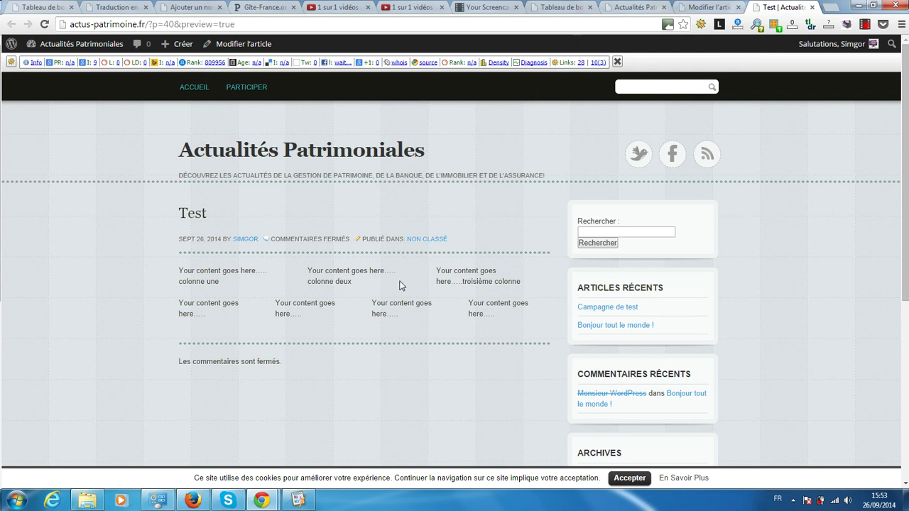
{"action": "left_click", "coordinate": [43, 26]}
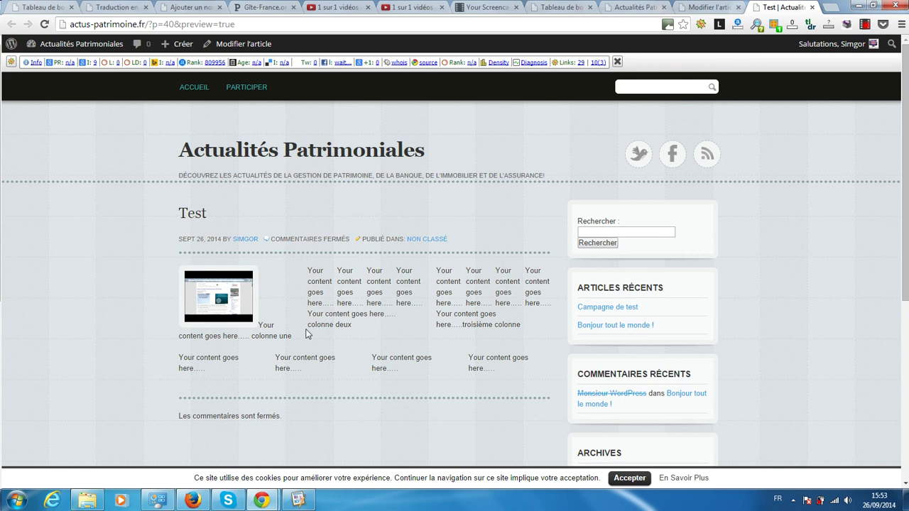
Delete the whole three-column block with its image from the article, keeping the four-column shortcodes beneath it
{"action": "left_click", "coordinate": [708, 7]}
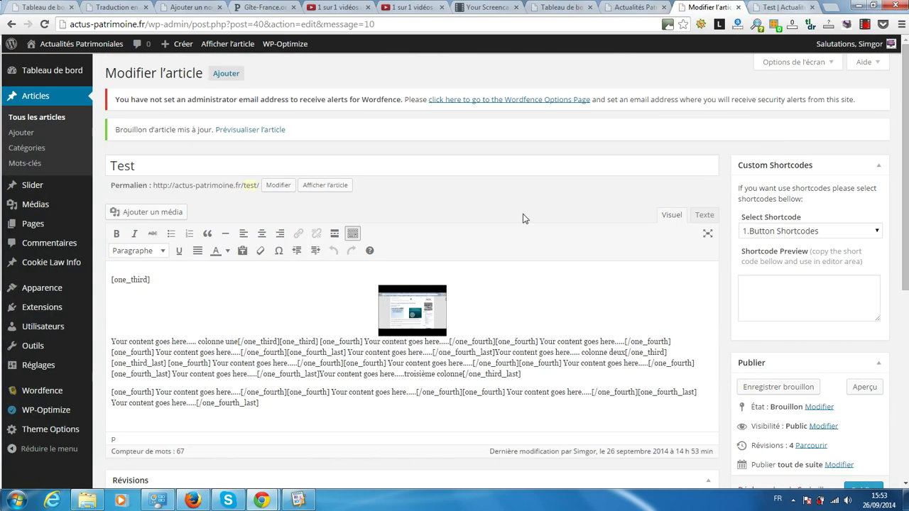
{"action": "left_click", "coordinate": [390, 307]}
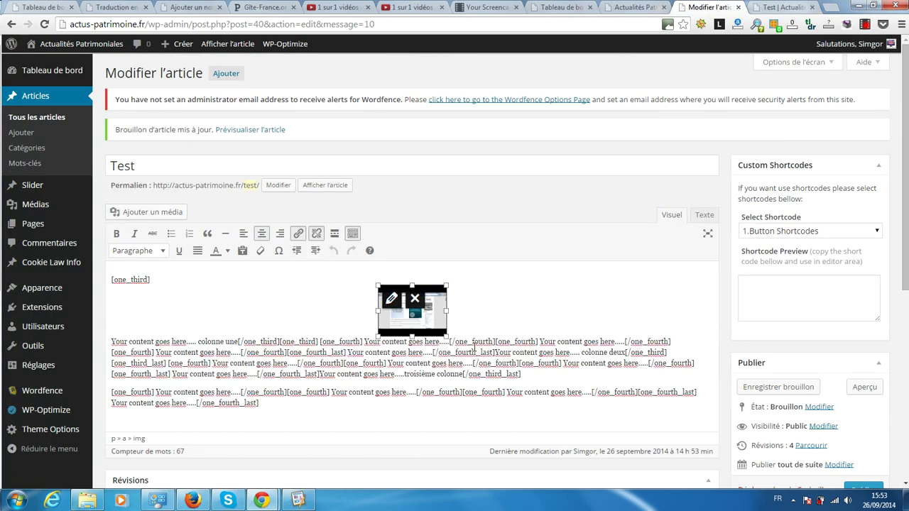
{"action": "left_click_drag", "start_coordinate": [543, 385], "coordinate": [99, 278]}
{"action": "key", "text": "Delete"}
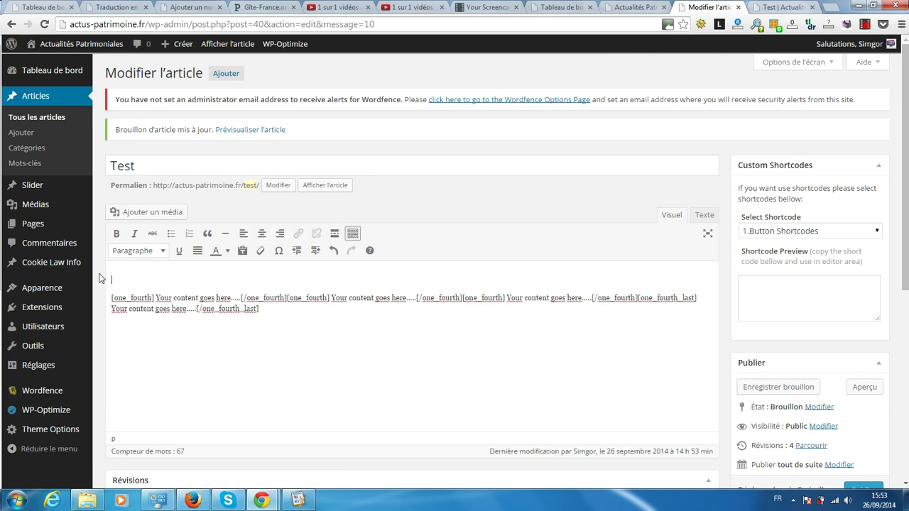
Choose the Two column layout shortcode and copy its full preview code
{"action": "left_click", "coordinate": [836, 236]}
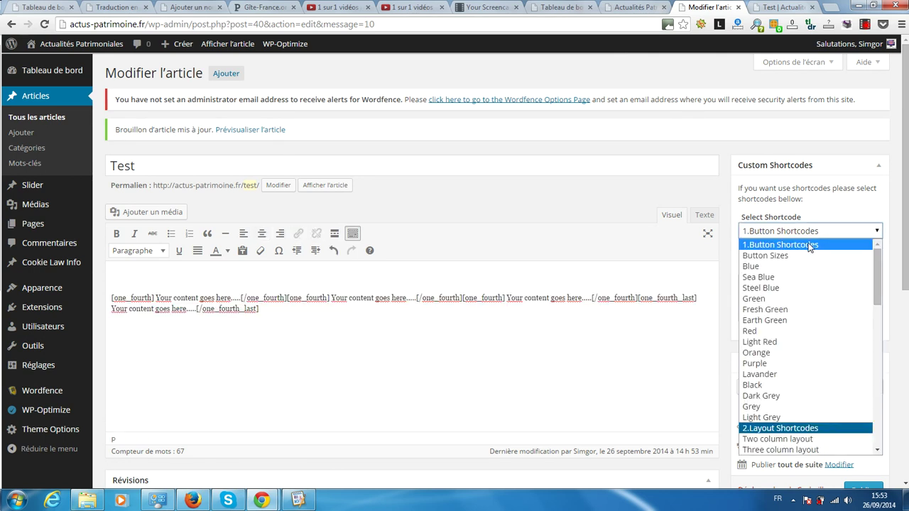
{"action": "scroll", "coordinate": [783, 330], "scroll_direction": "down", "scroll_amount": 3}
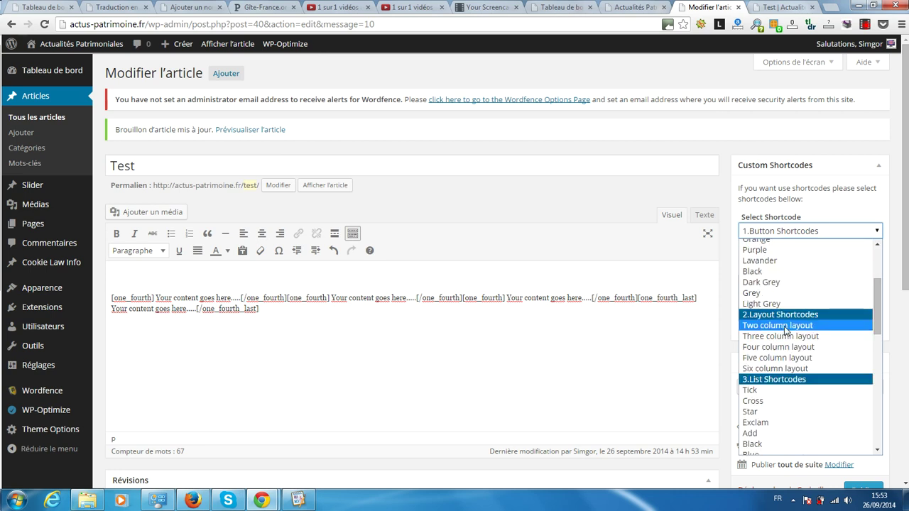
{"action": "left_click", "coordinate": [754, 331]}
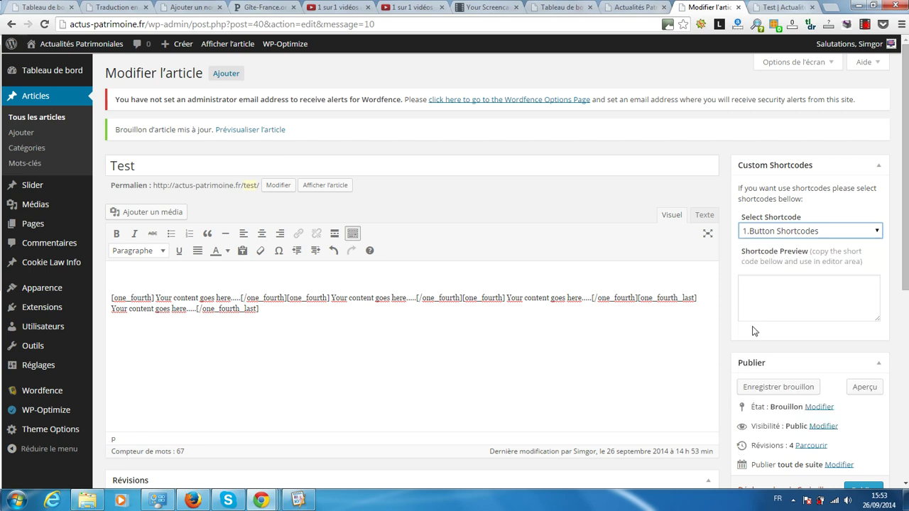
{"action": "triple_click", "coordinate": [771, 291]}
{"action": "right_click", "coordinate": [772, 293]}
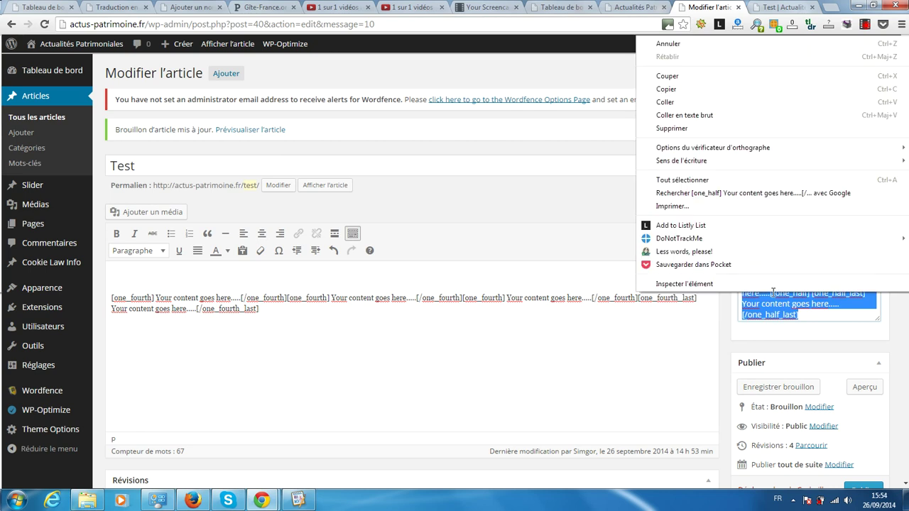
{"action": "left_click", "coordinate": [667, 89]}
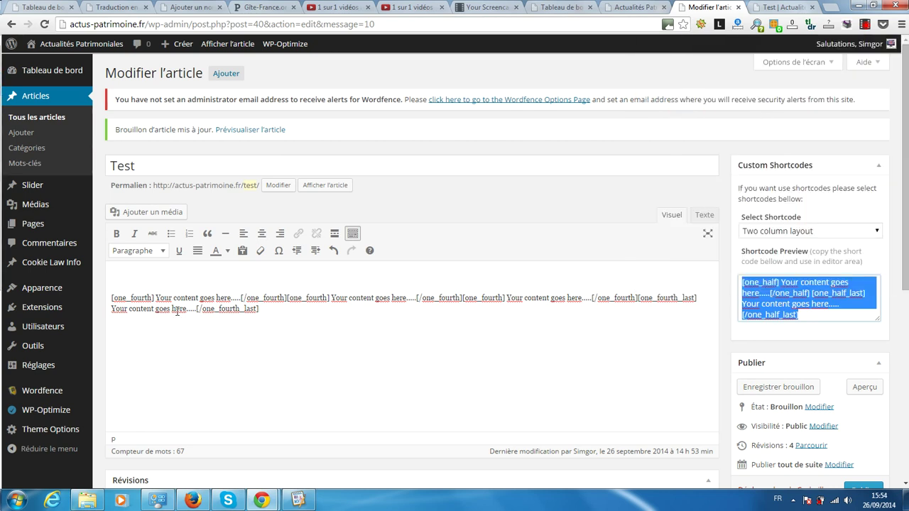
Paste the copied two-column shortcodes on the empty line above the four-column shortcodes
{"action": "left_click", "coordinate": [117, 269]}
{"action": "right_click", "coordinate": [117, 269]}
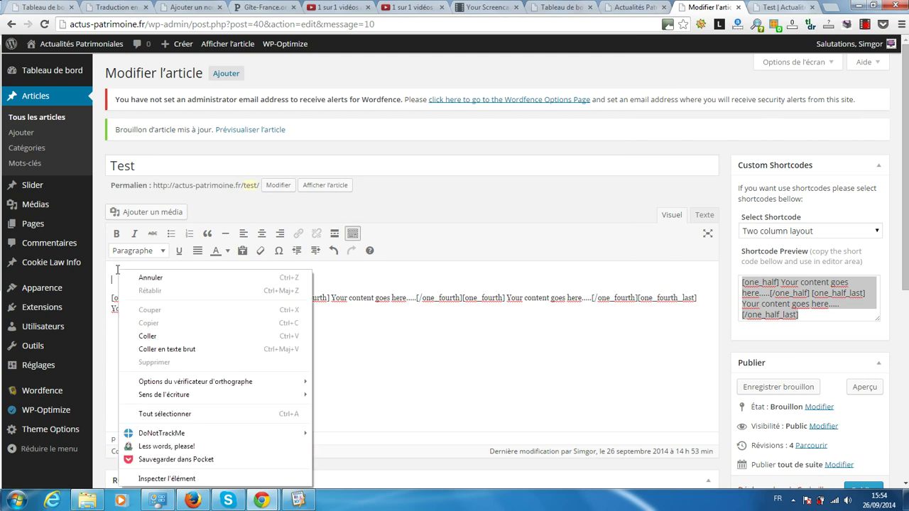
{"action": "left_click", "coordinate": [149, 335]}
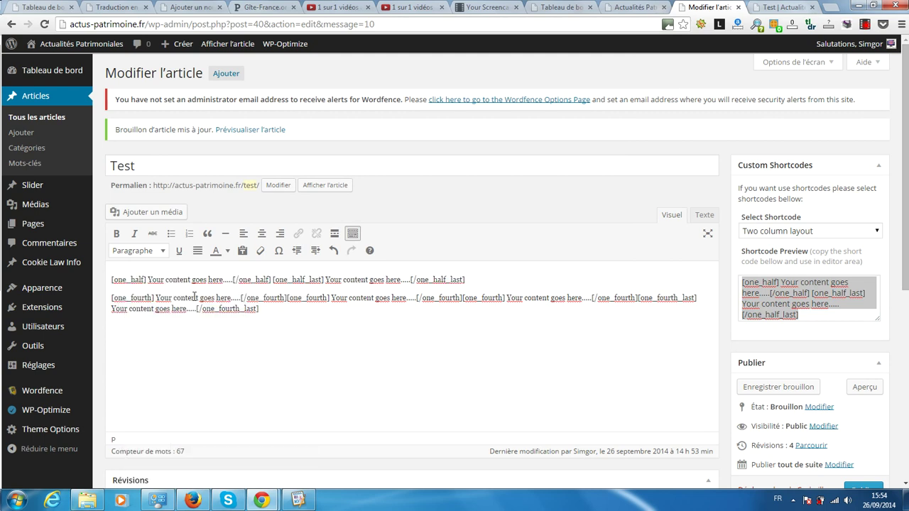
Insert the existing library image before the first half column's text, with alignment Centre
{"action": "left_click", "coordinate": [147, 279]}
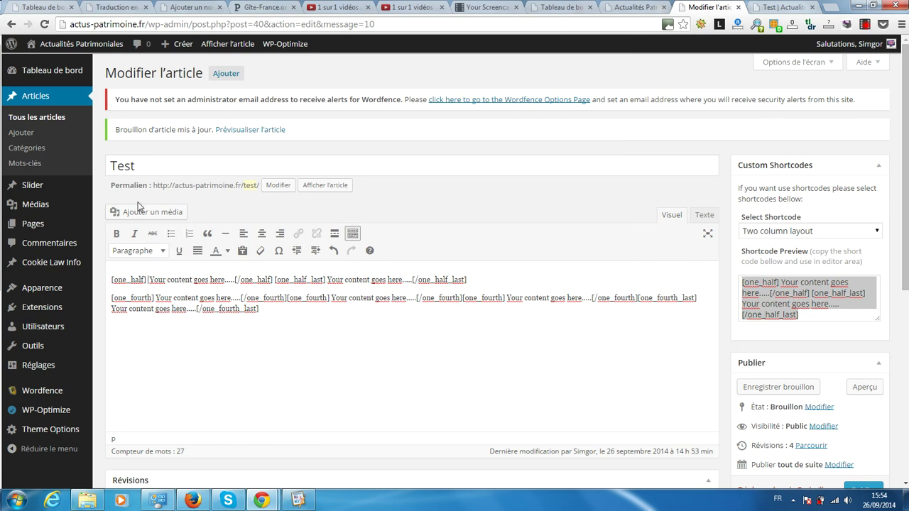
{"action": "left_click", "coordinate": [142, 213]}
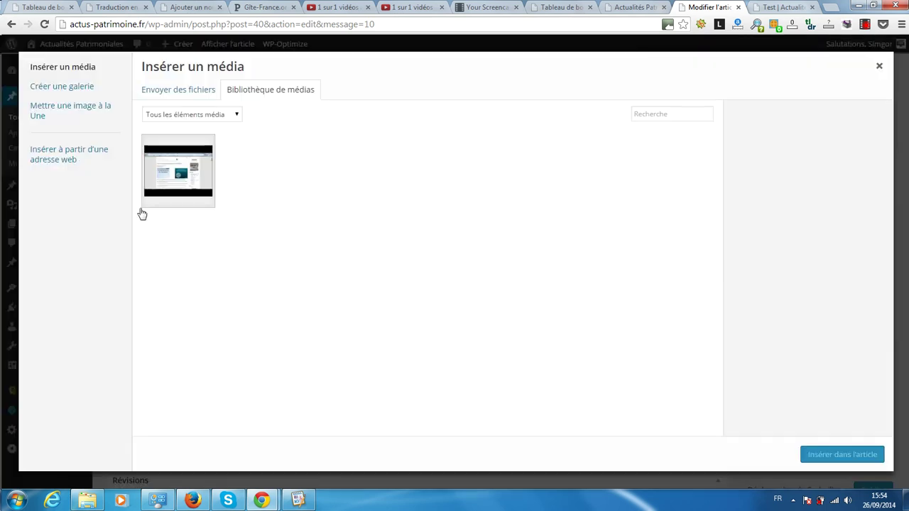
{"action": "left_click", "coordinate": [178, 178]}
{"action": "scroll", "coordinate": [776, 340], "scroll_direction": "down", "scroll_amount": 2}
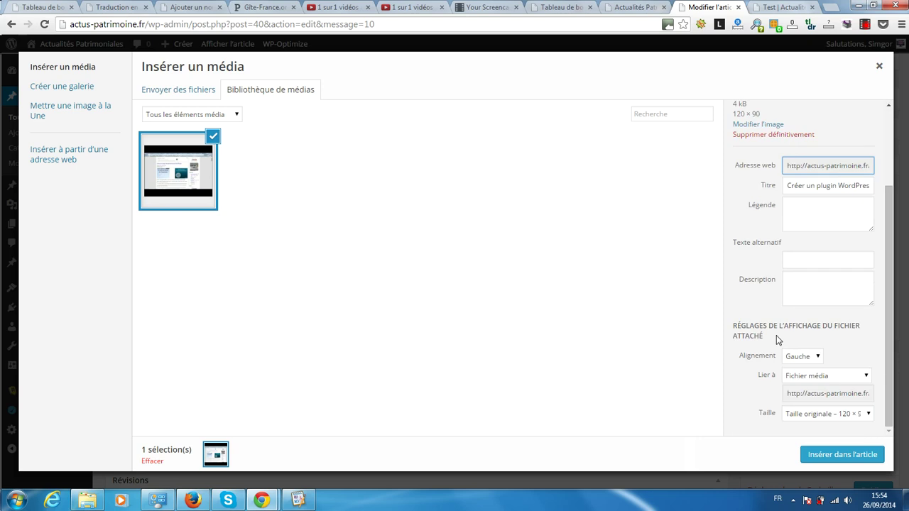
{"action": "left_click", "coordinate": [795, 357]}
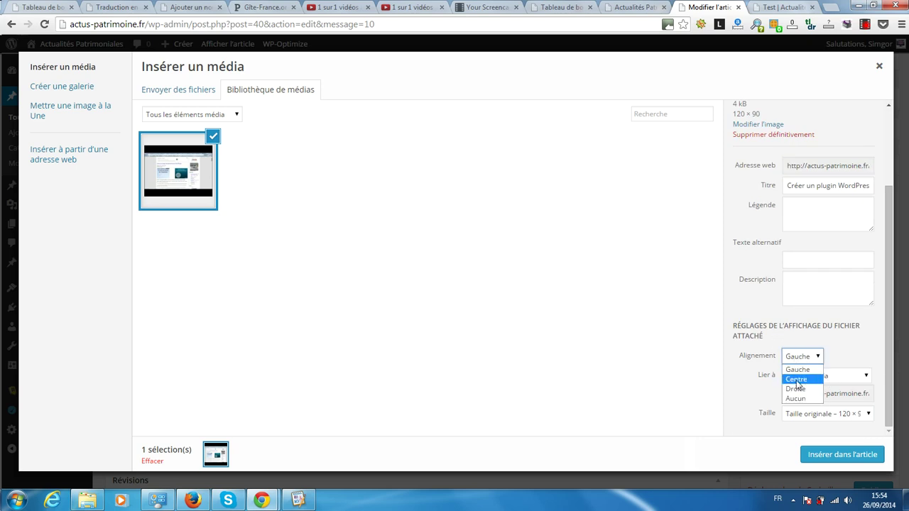
{"action": "left_click", "coordinate": [798, 378]}
{"action": "scroll", "coordinate": [816, 401], "scroll_direction": "up", "scroll_amount": 1}
{"action": "scroll", "coordinate": [804, 361], "scroll_direction": "down", "scroll_amount": 1}
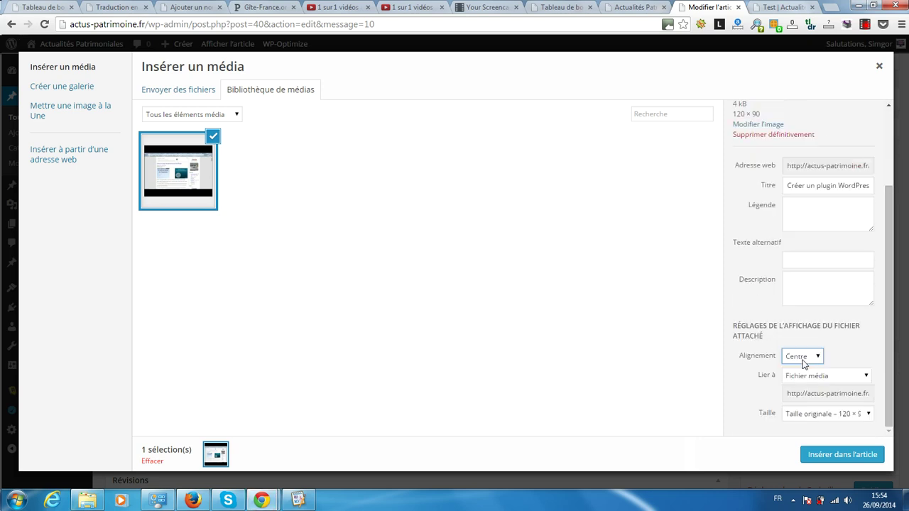
{"action": "scroll", "coordinate": [808, 366], "scroll_direction": "up", "scroll_amount": 1}
{"action": "scroll", "coordinate": [823, 389], "scroll_direction": "down", "scroll_amount": 1}
{"action": "left_click", "coordinate": [838, 460]}
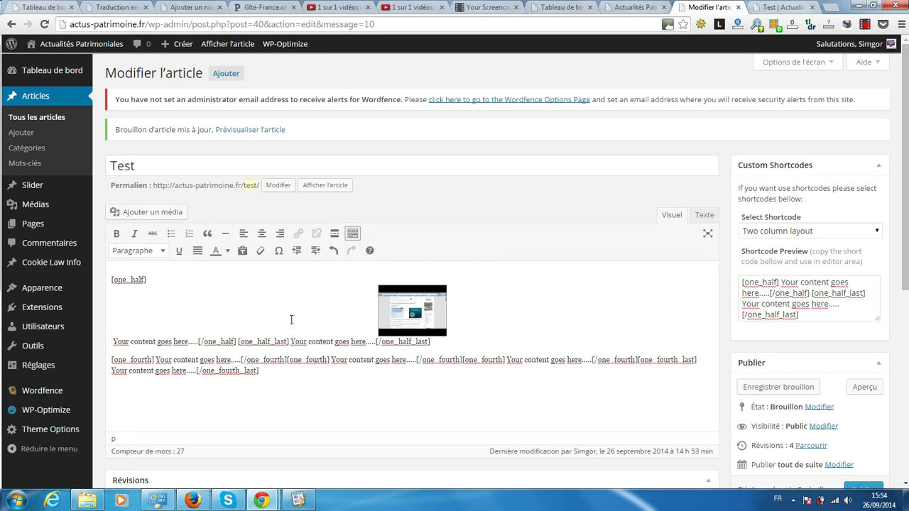
Insert the same centred library image before the text of the last half column
{"action": "left_click", "coordinate": [144, 217]}
{"action": "left_click", "coordinate": [176, 174]}
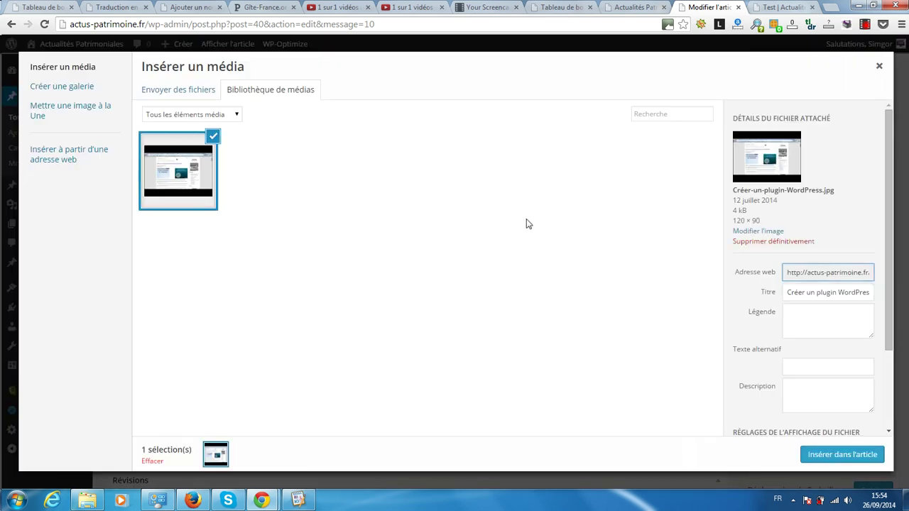
{"action": "scroll", "coordinate": [841, 351], "scroll_direction": "down", "scroll_amount": 3}
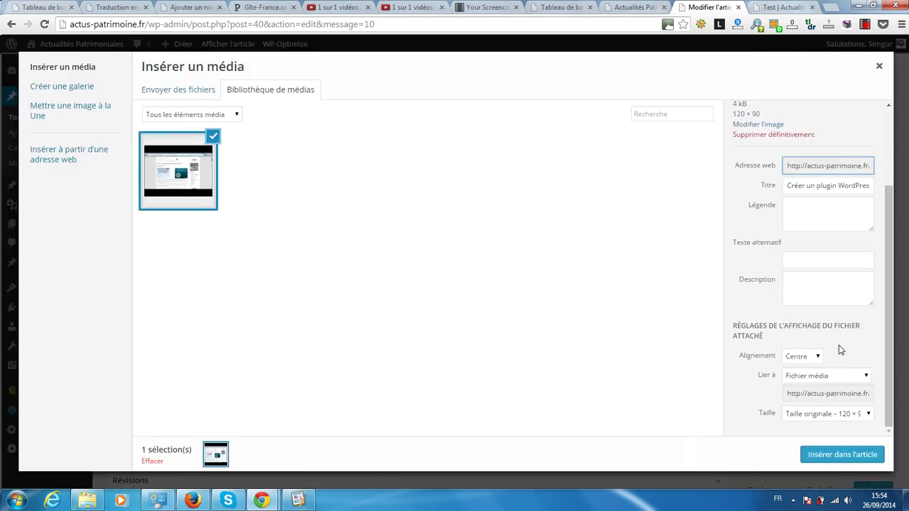
{"action": "left_click", "coordinate": [841, 455]}
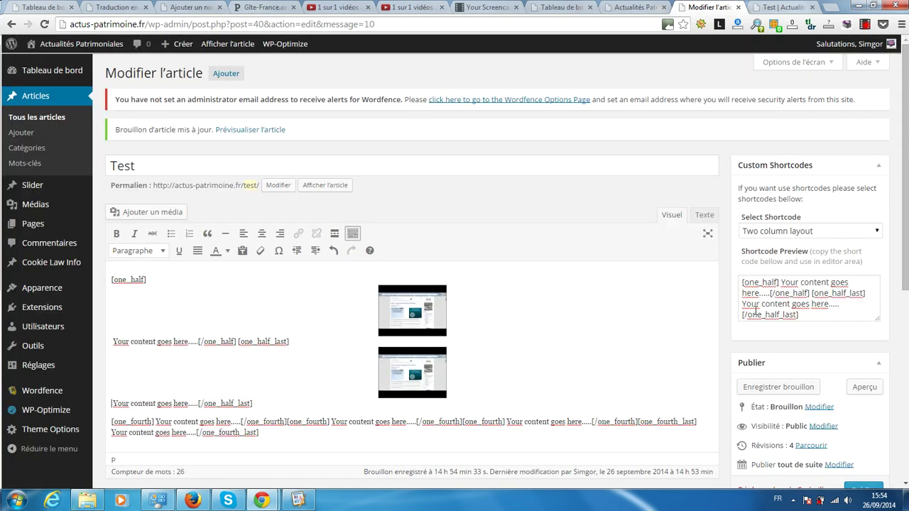
Save the draft and refresh the article preview to inspect the two-column layout with its images
{"action": "left_click", "coordinate": [806, 386]}
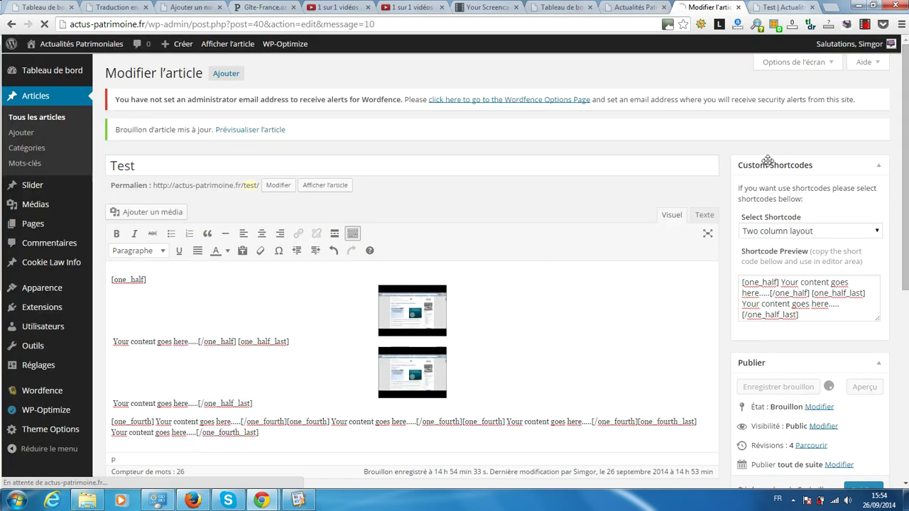
{"action": "left_click", "coordinate": [776, 7]}
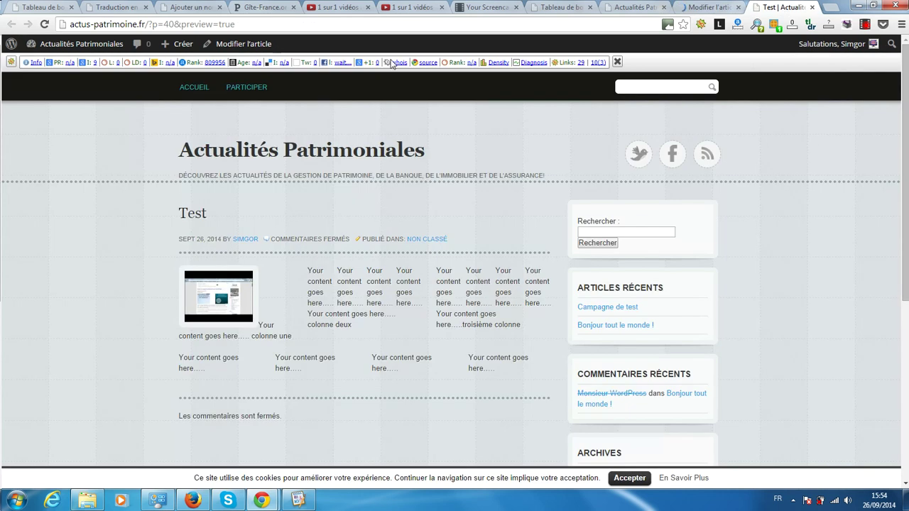
{"action": "left_click", "coordinate": [44, 25]}
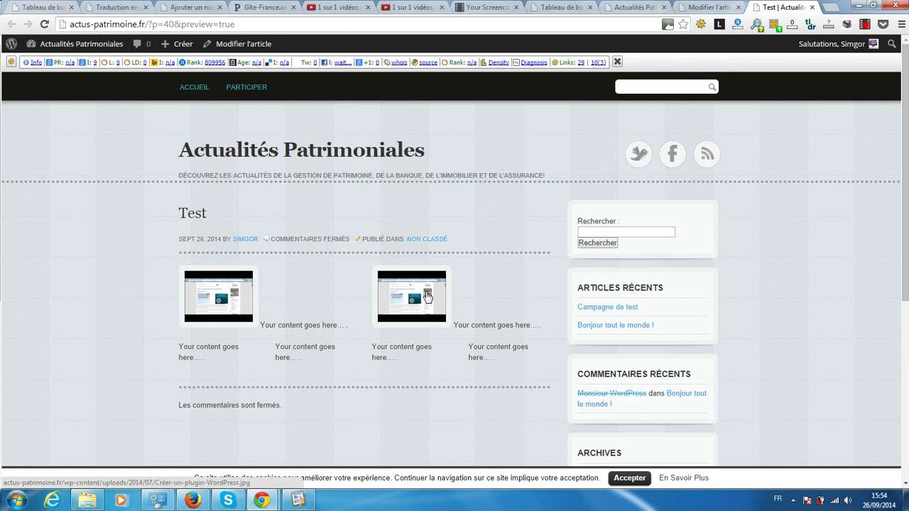
{"action": "scroll", "coordinate": [267, 315], "scroll_direction": "down", "scroll_amount": 2}
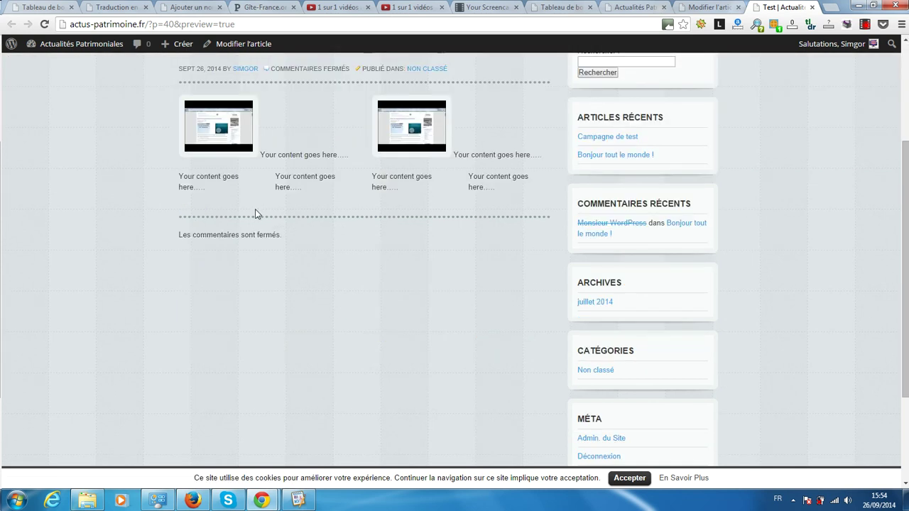
{"action": "scroll", "coordinate": [316, 231], "scroll_direction": "up", "scroll_amount": 3}
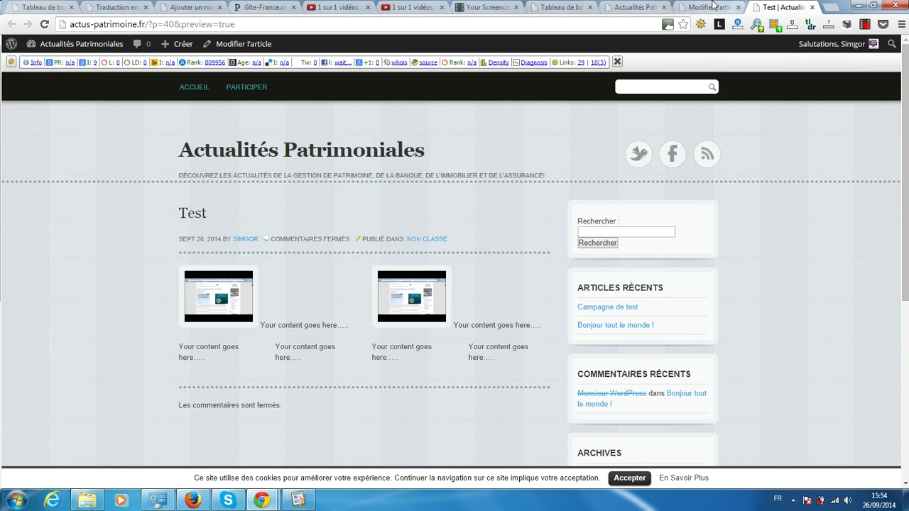
Return to the article editor and look through the available shortcodes, from list and message box types to toggles, dropcaps and videos
{"action": "left_click", "coordinate": [706, 7]}
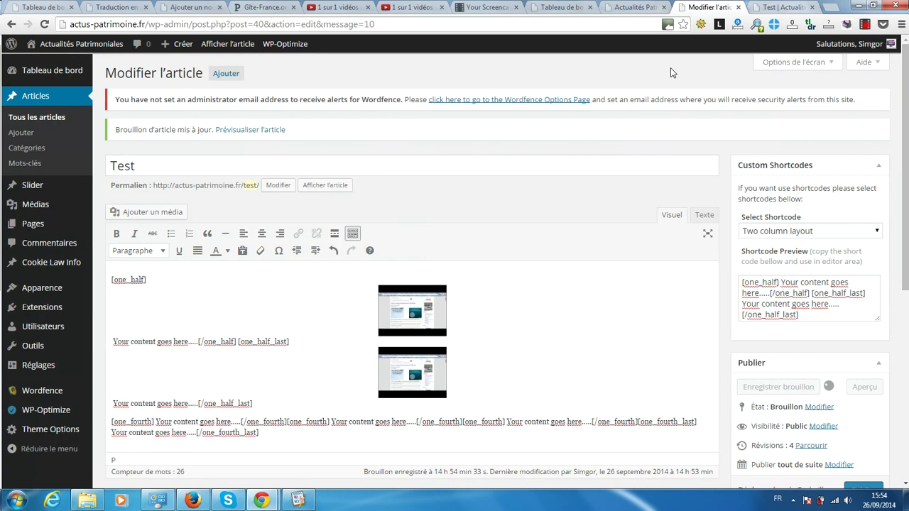
{"action": "left_click", "coordinate": [821, 233]}
{"action": "scroll", "coordinate": [797, 364], "scroll_direction": "down", "scroll_amount": 10}
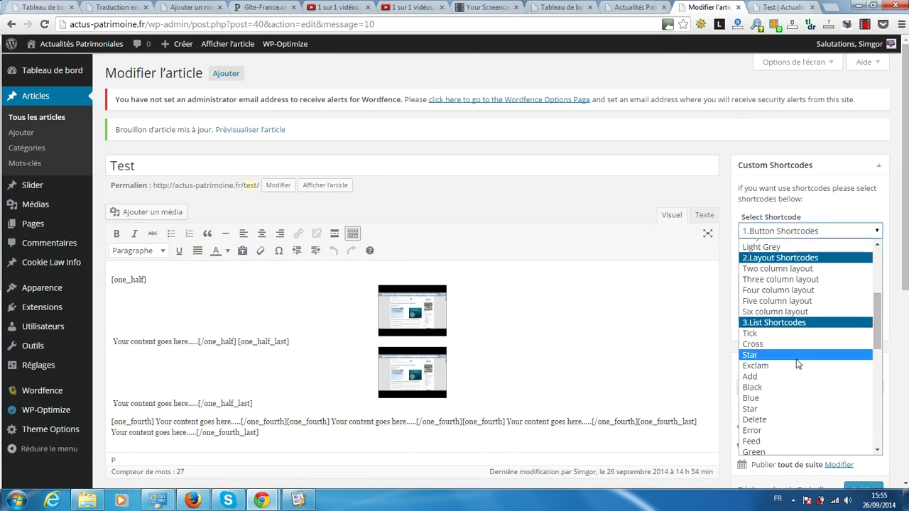
{"action": "scroll", "coordinate": [796, 364], "scroll_direction": "up", "scroll_amount": 2}
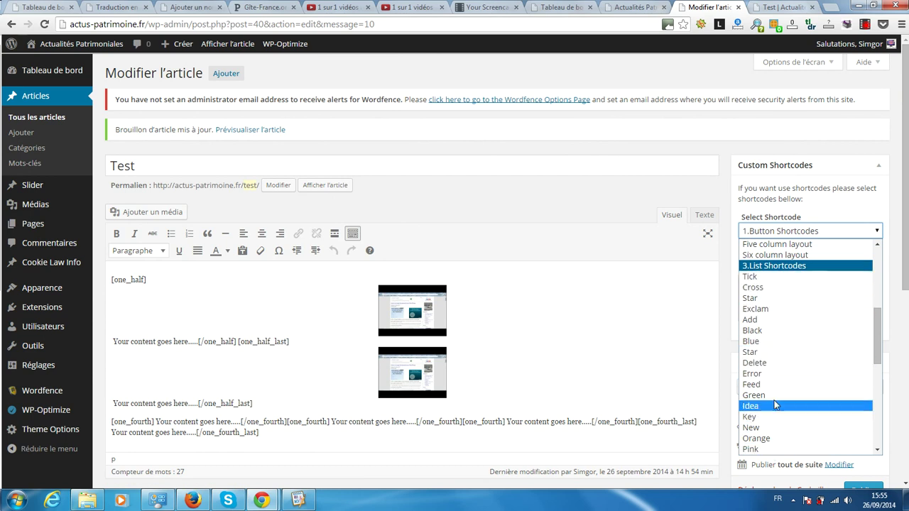
{"action": "scroll", "coordinate": [781, 406], "scroll_direction": "down", "scroll_amount": 5}
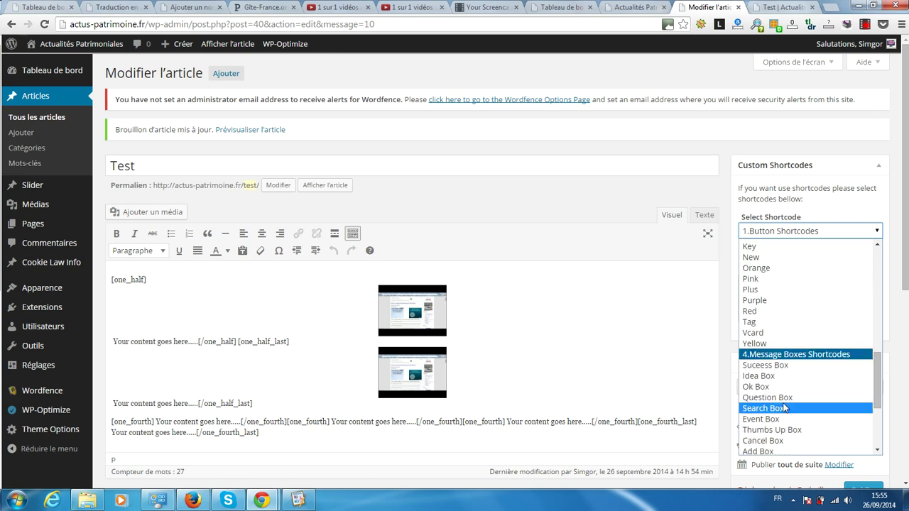
{"action": "scroll", "coordinate": [799, 374], "scroll_direction": "down", "scroll_amount": 2}
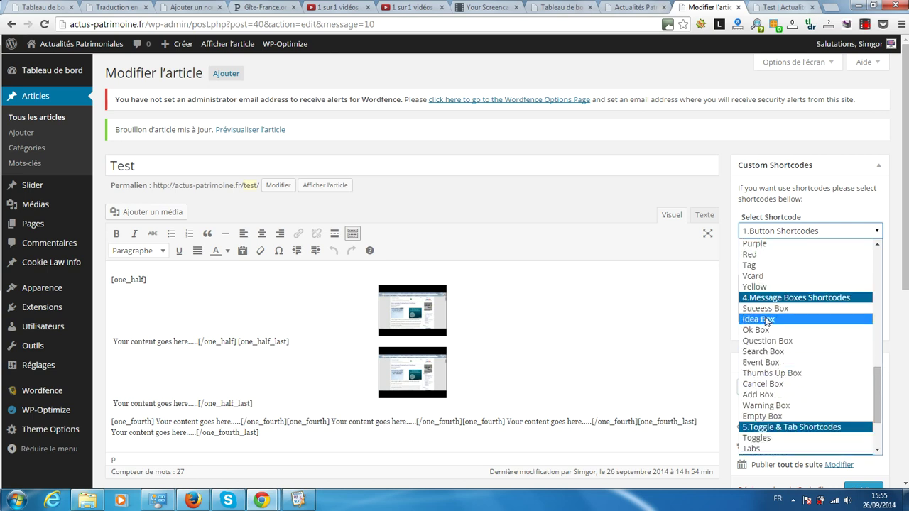
{"action": "scroll", "coordinate": [758, 380], "scroll_direction": "down", "scroll_amount": 2}
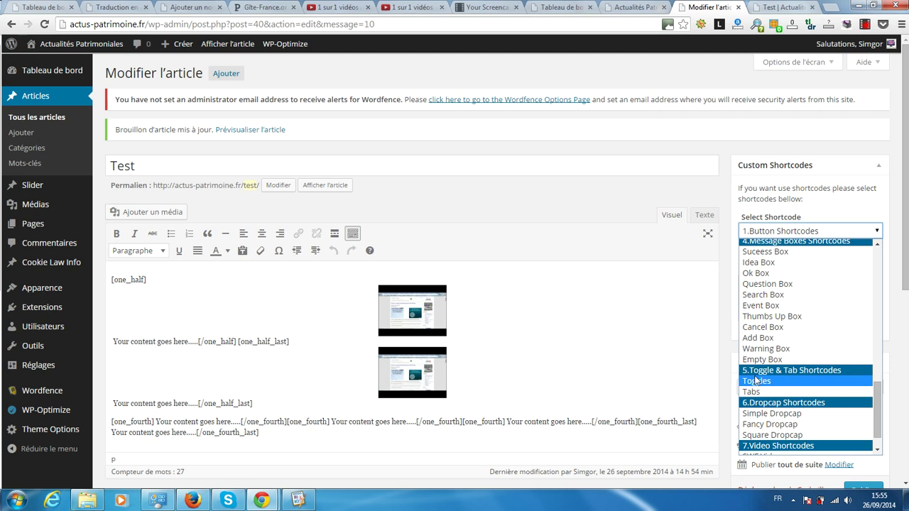
{"action": "scroll", "coordinate": [799, 388], "scroll_direction": "down", "scroll_amount": 1}
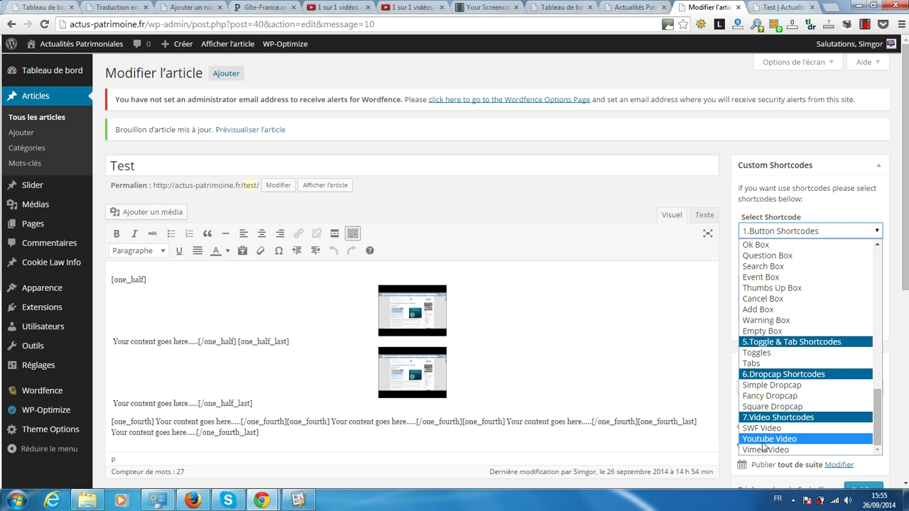
Close the shortcode list and examine the article's revisions, custom fields, categories, keywords and featured image settings
{"action": "left_click", "coordinate": [905, 323]}
{"action": "left_click_drag", "start_coordinate": [906, 328], "coordinate": [907, 443]}
{"action": "scroll", "coordinate": [758, 295], "scroll_direction": "up", "scroll_amount": 5}
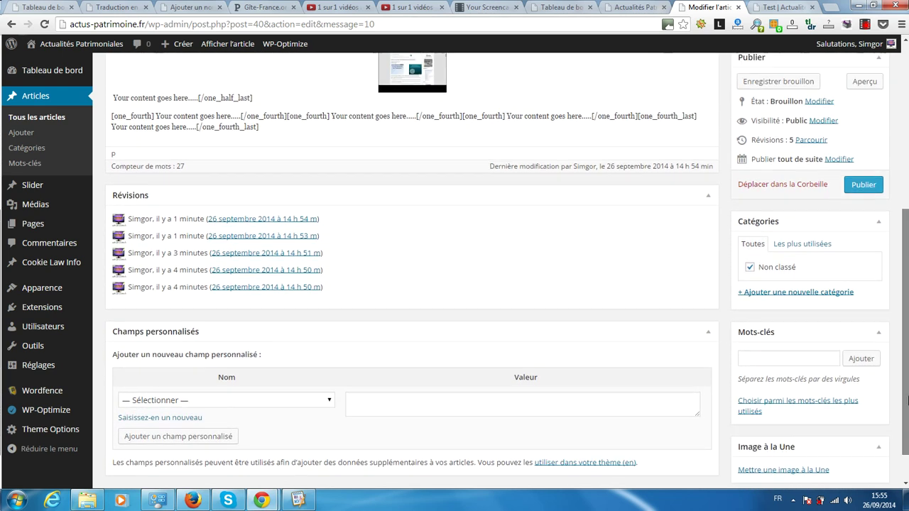